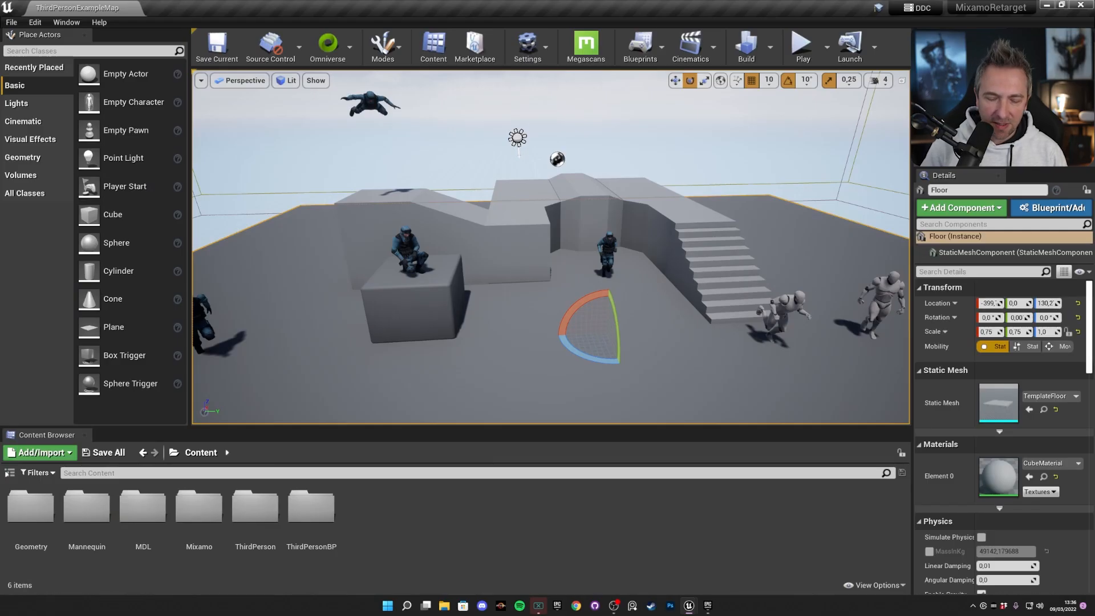
# Switch to the Epic Games Launcher to view the Mixamo Animation Retargeting marketplace page, and return to the Unreal Editor.
pyautogui.moveTo(650, 296)
pyautogui.mouseDown(button='right')
pyautogui.moveTo(655, 279)
pyautogui.moveTo(647, 314)
pyautogui.moveTo(621, 320)
pyautogui.moveTo(627, 303)
pyautogui.moveTo(649, 301)
pyautogui.mouseUp(button='right')
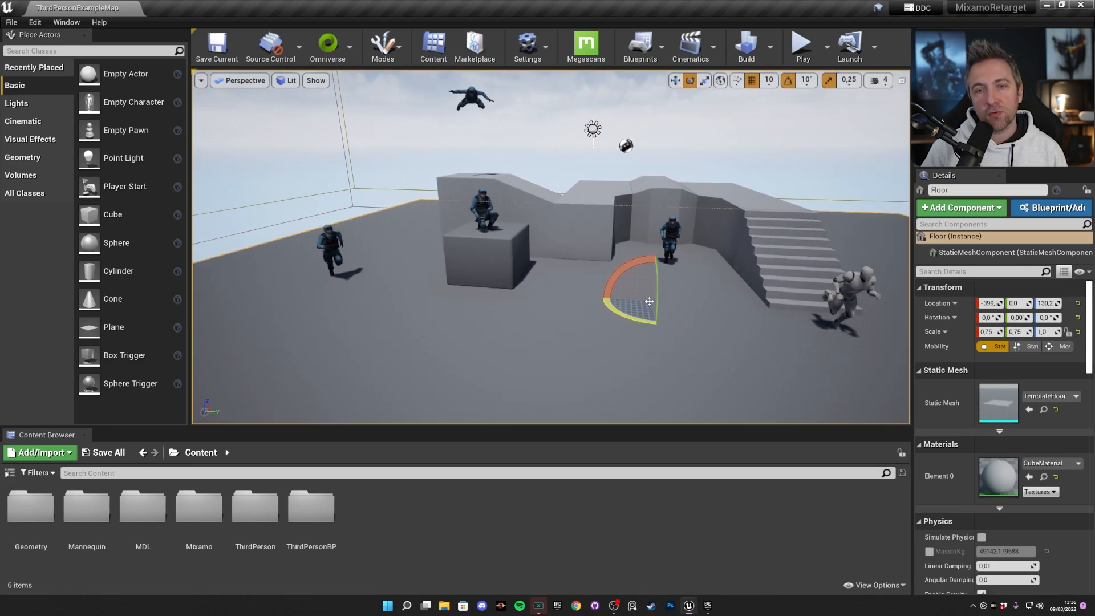
pyautogui.press('super+Tab')
pyautogui.click(678, 245)
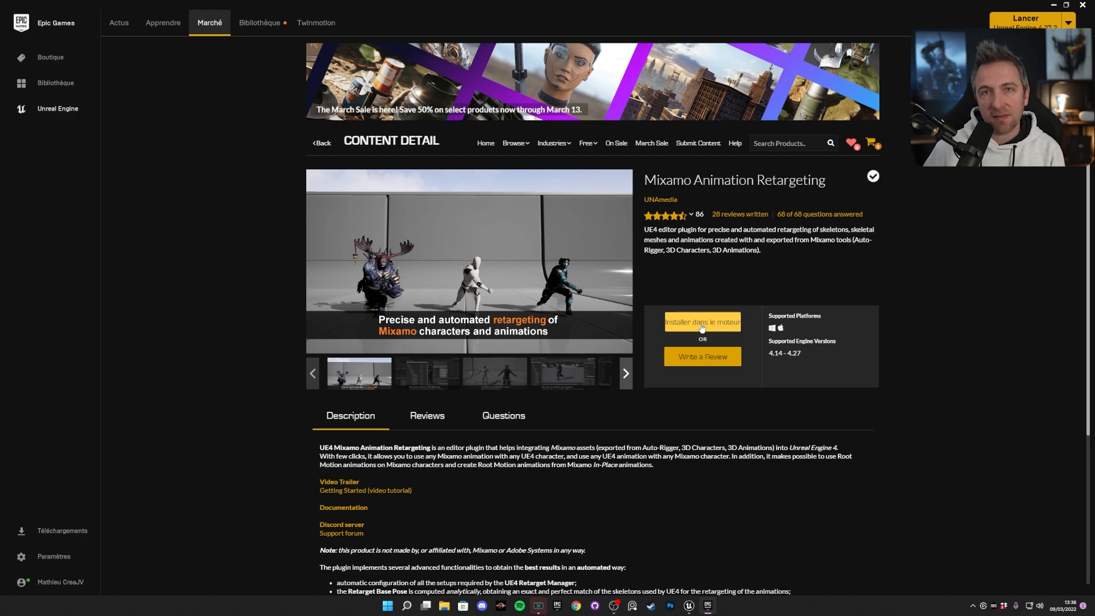
pyautogui.hotkey('alt', 'Tab')
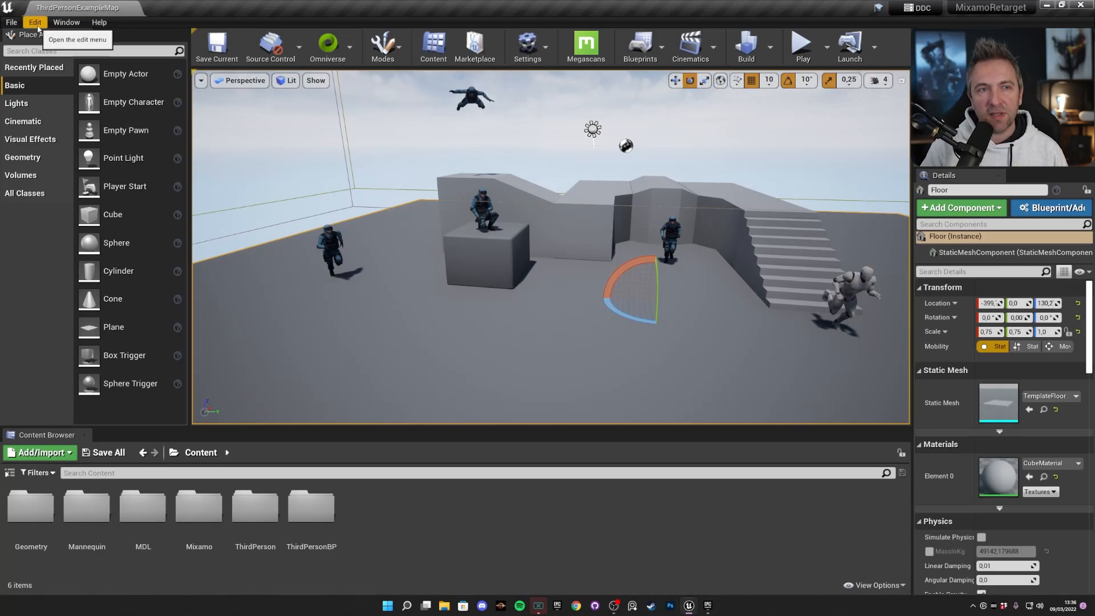
# Find the Mixamo Animation Retargeting plugin by searching the plugins for "mixamo", enable it, and recheck it after the editor restart.
pyautogui.click(34, 23)
pyautogui.click(75, 205)
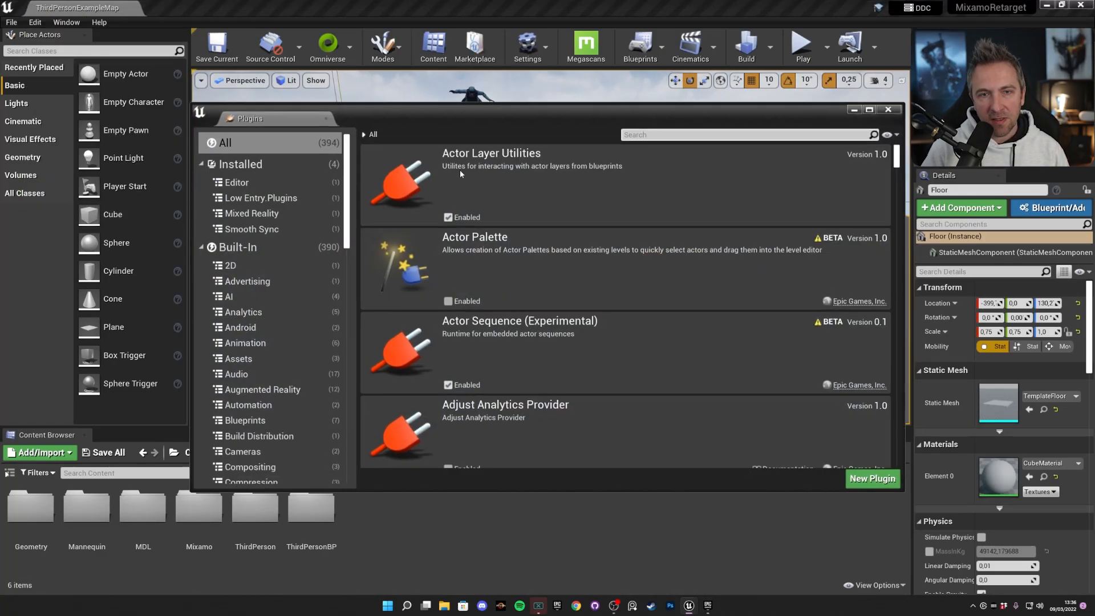
pyautogui.click(661, 137)
pyautogui.write('mixam')
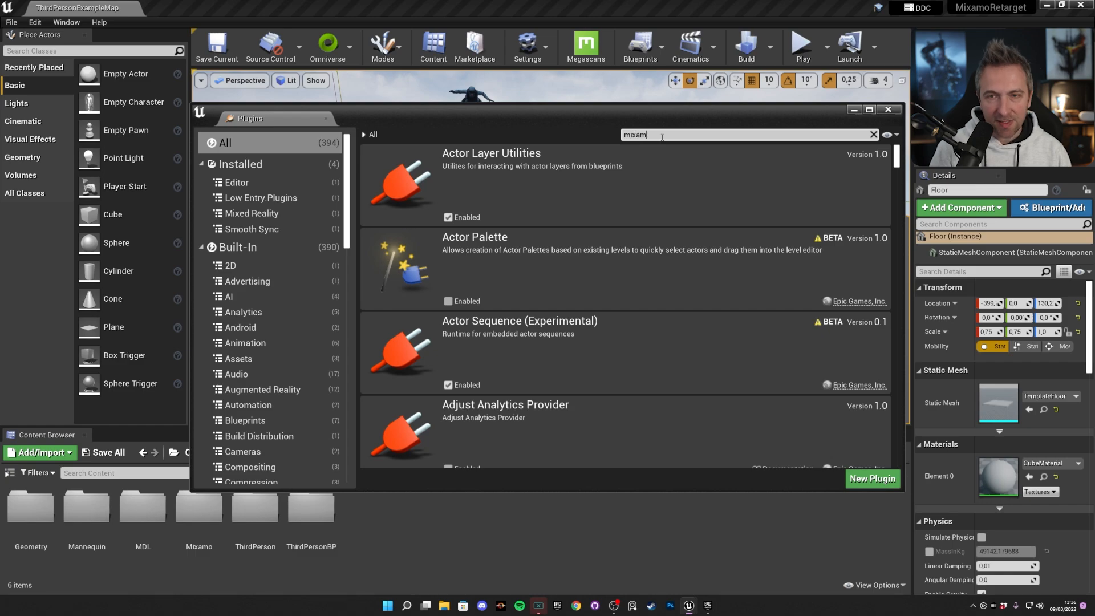
pyautogui.write('o')
pyautogui.click(448, 217)
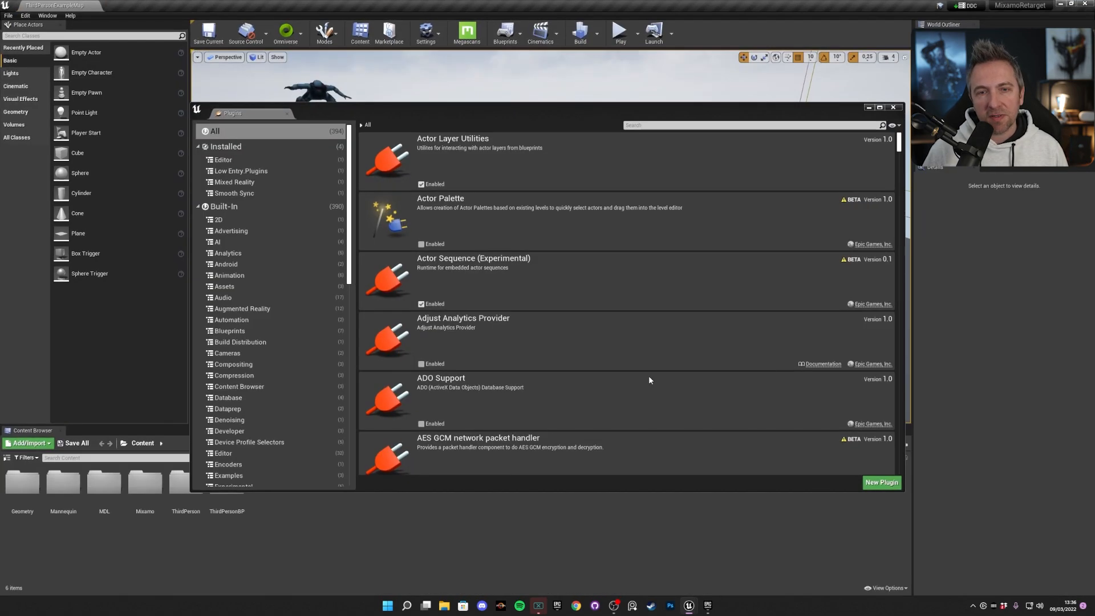
pyautogui.click(684, 125)
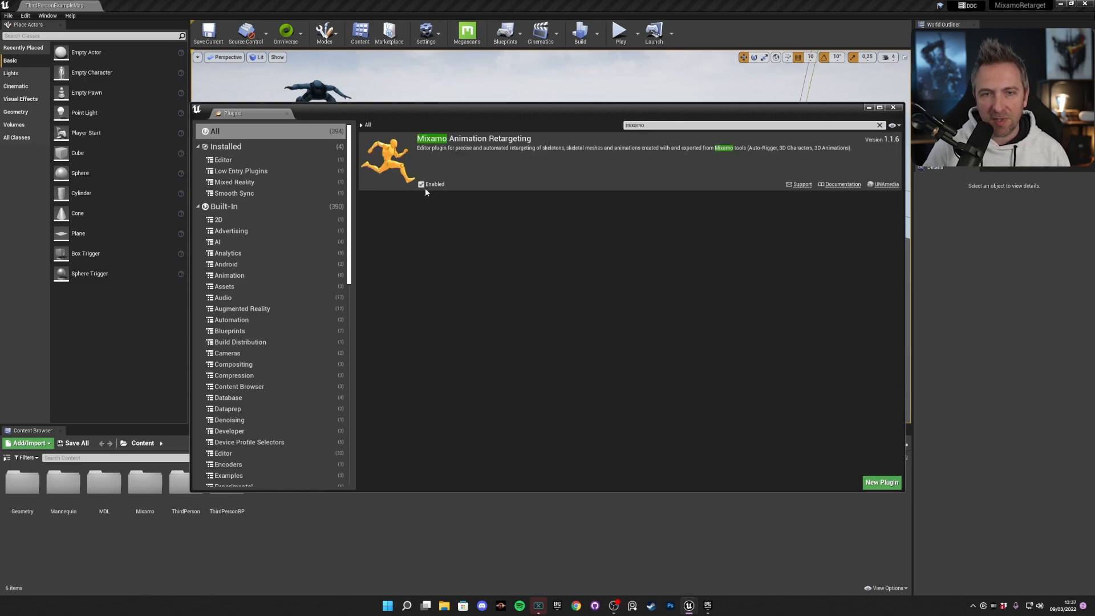
pyautogui.click(893, 108)
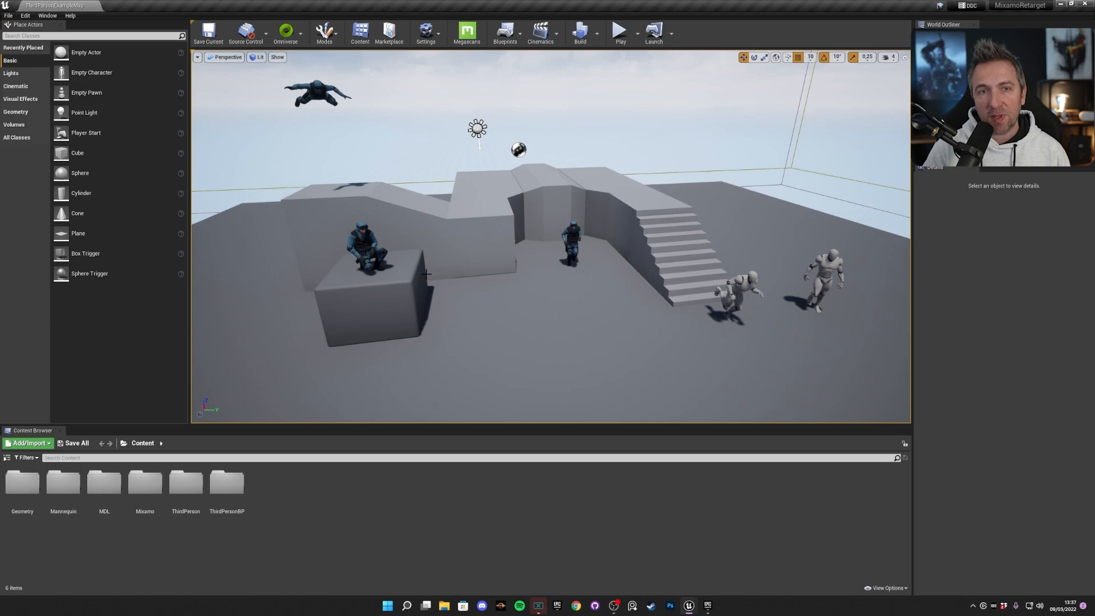
# Set the editor's application scale to 1,4 in the Widget Reflector and close it.
pyautogui.click(47, 15)
pyautogui.moveTo(103, 204)
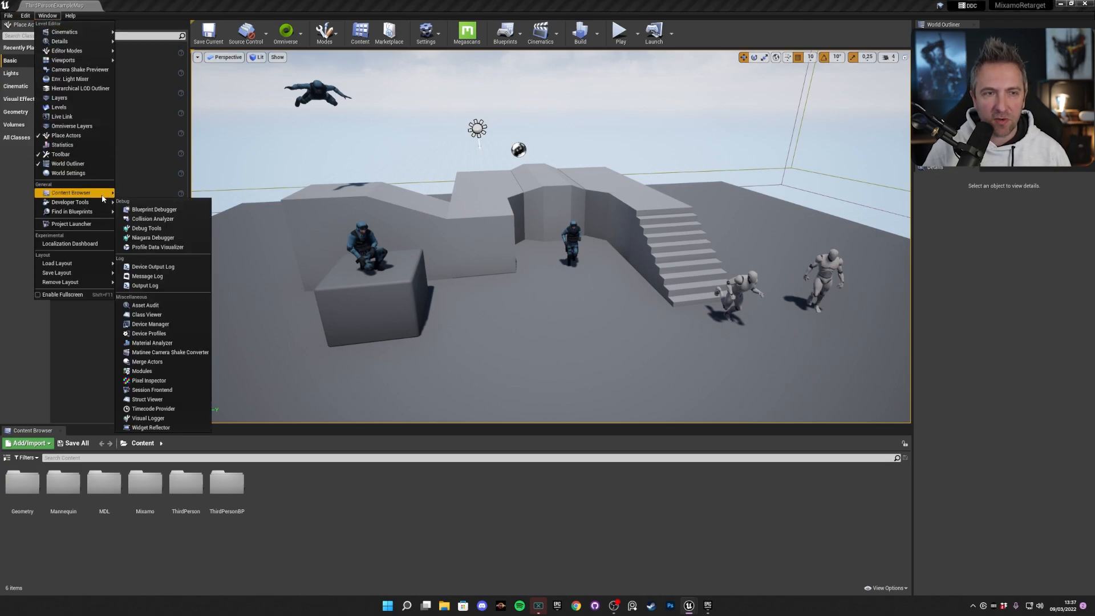
pyautogui.click(151, 427)
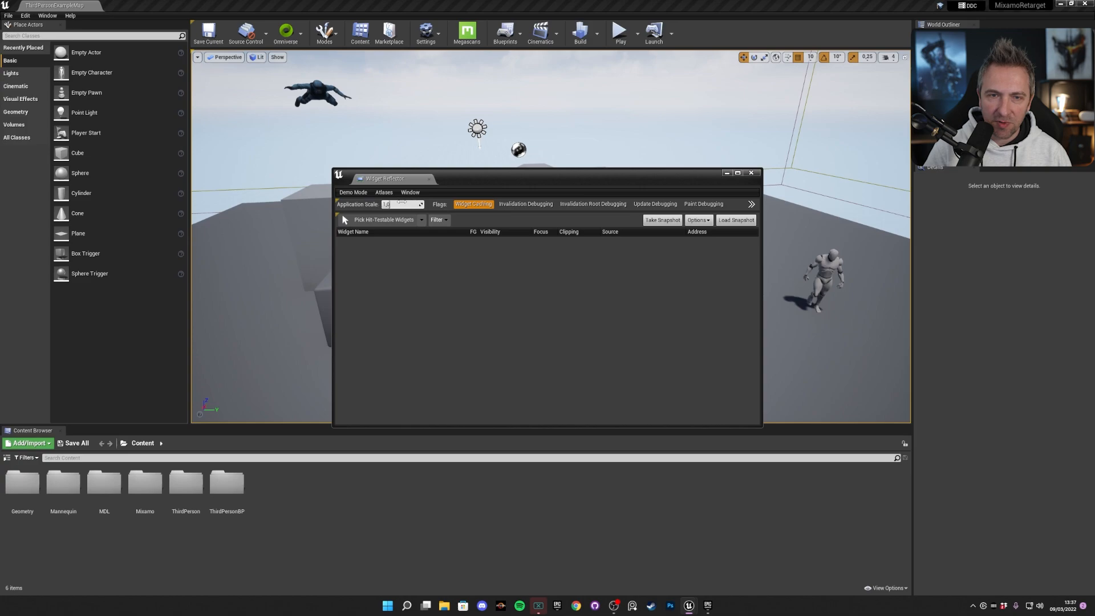
pyautogui.click(403, 201)
pyautogui.write('1,4')
pyautogui.press('Return')
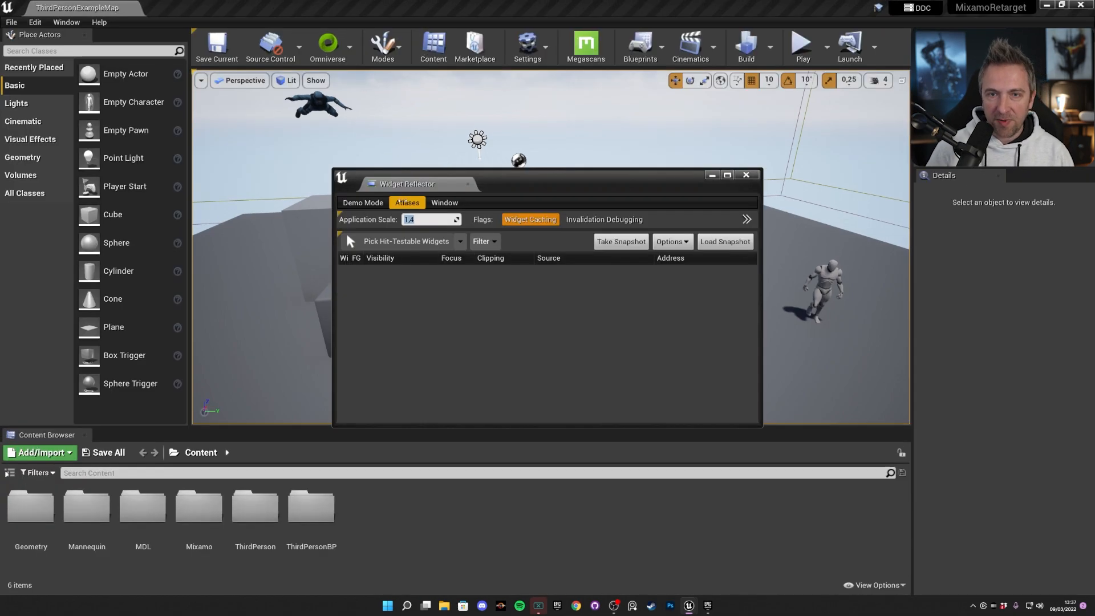
pyautogui.click(753, 177)
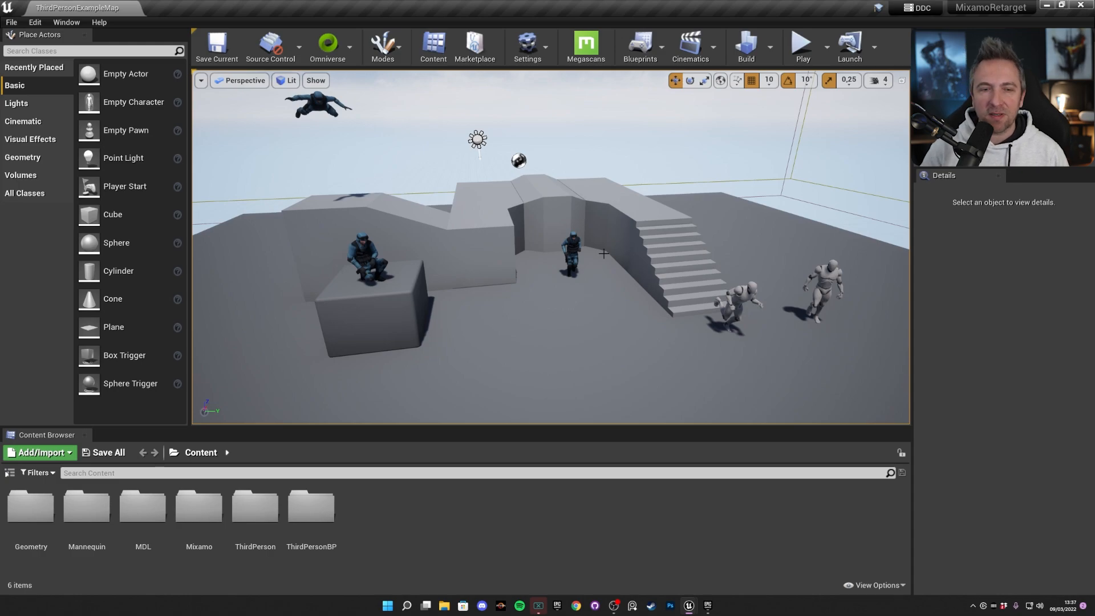
# Open the UE4_Mannequin_Skeleton asset from the Mannequin/Character/Mesh folder.
pyautogui.doubleClick(87, 506)
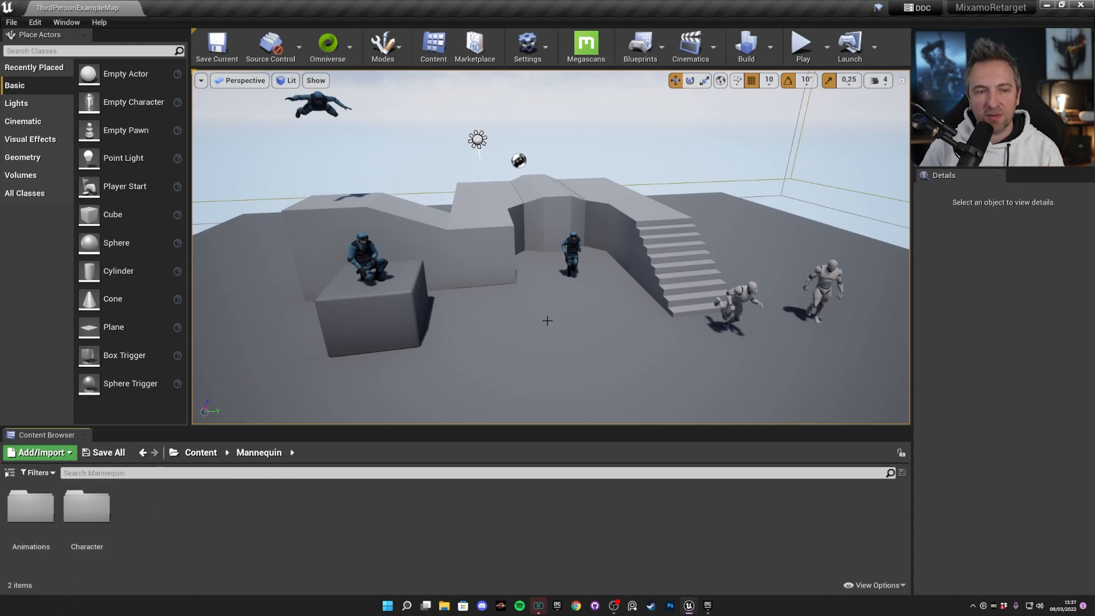
pyautogui.doubleClick(106, 504)
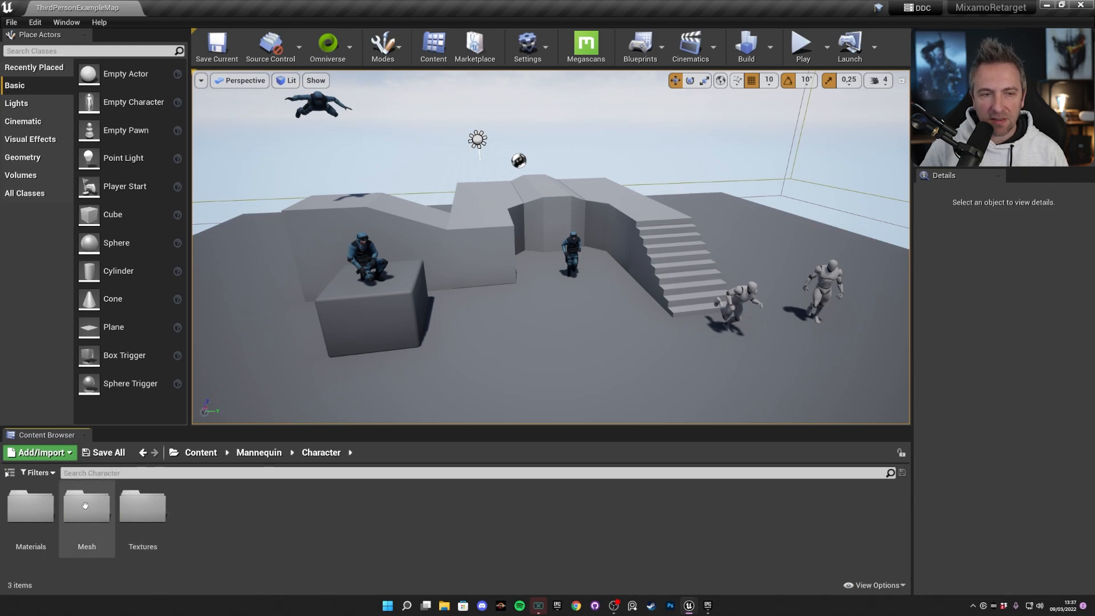
pyautogui.doubleClick(92, 506)
pyautogui.click(257, 505)
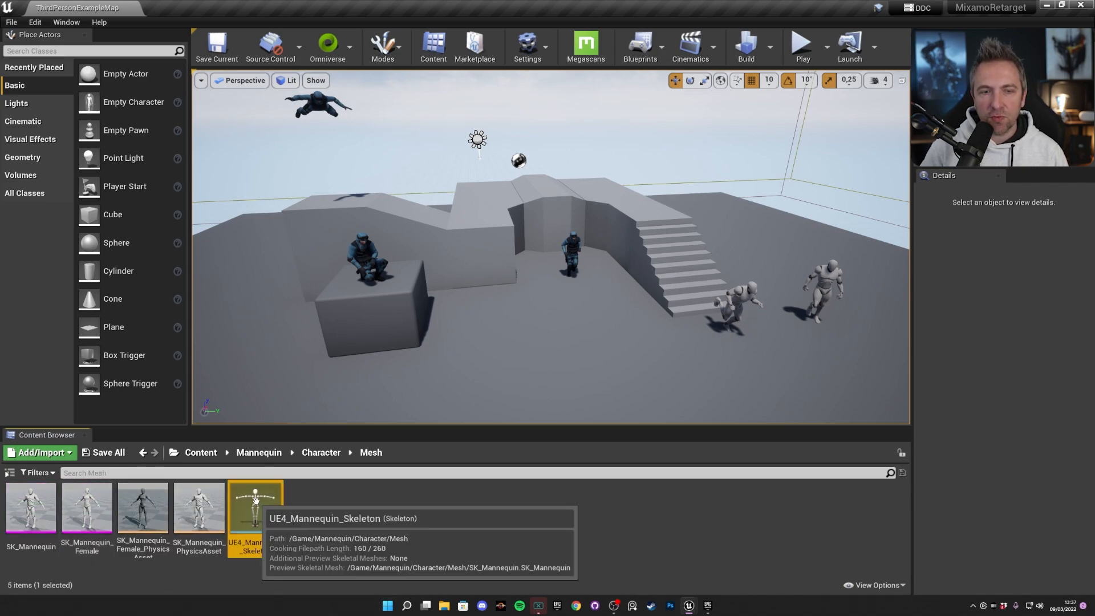
pyautogui.doubleClick(257, 504)
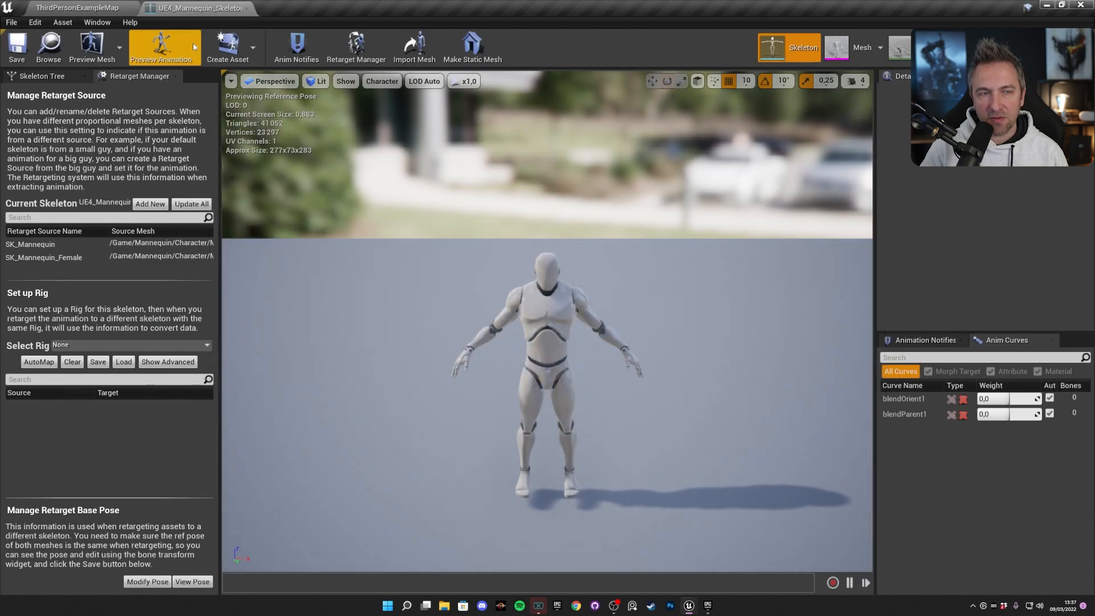
# Examine the mannequin's bone hierarchy in the skeleton tree, highlighting finger, thumb and arm bones on both sides.
pyautogui.click(41, 75)
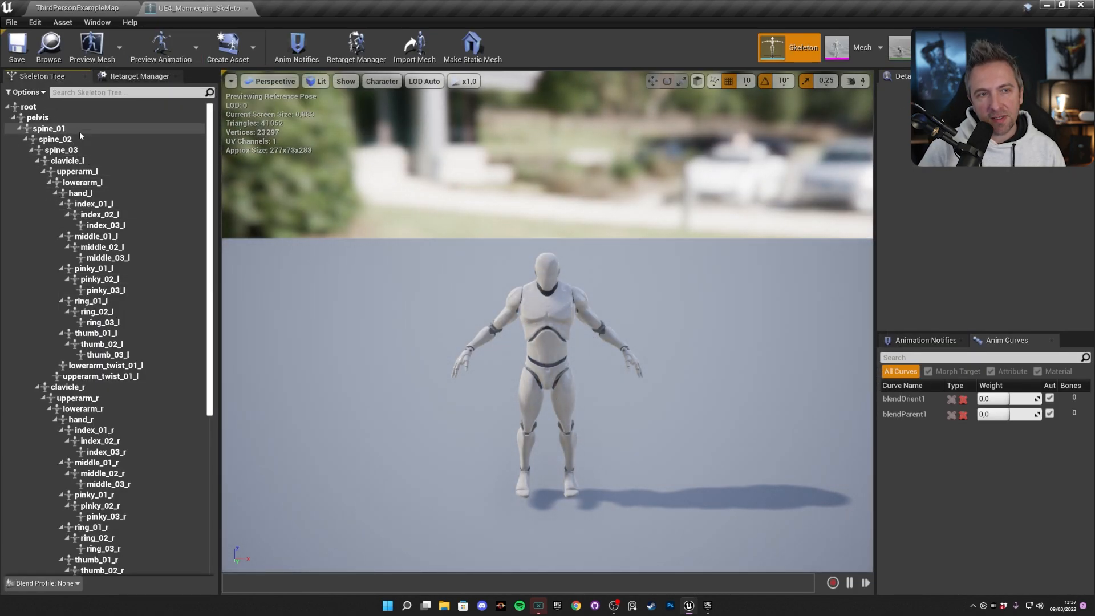
pyautogui.click(108, 257)
pyautogui.click(113, 302)
pyautogui.click(106, 323)
pyautogui.click(104, 355)
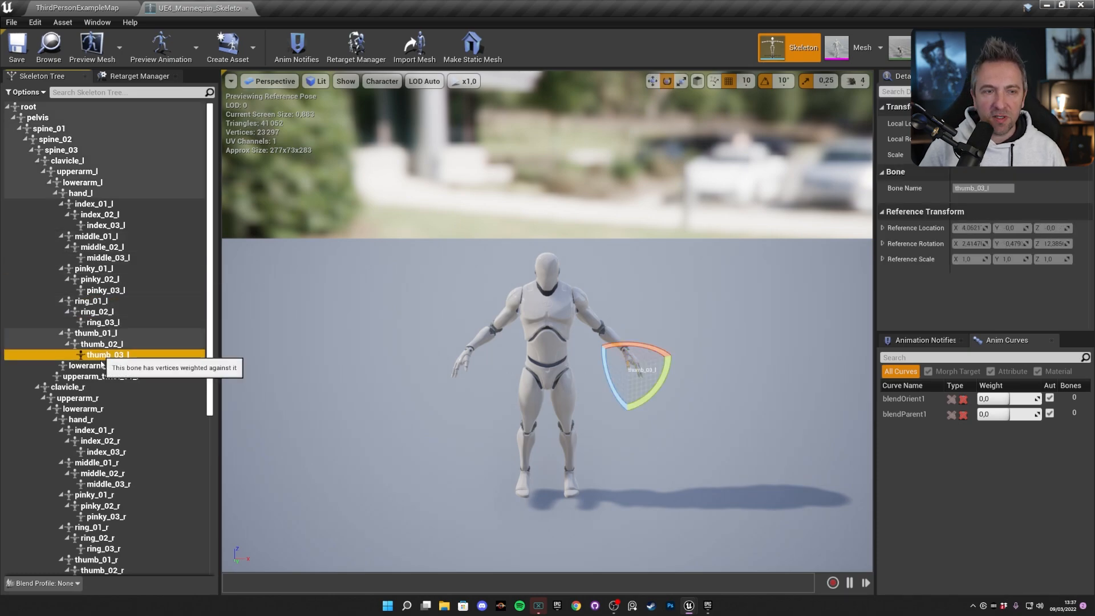
pyautogui.click(99, 376)
pyautogui.click(92, 410)
pyautogui.click(95, 440)
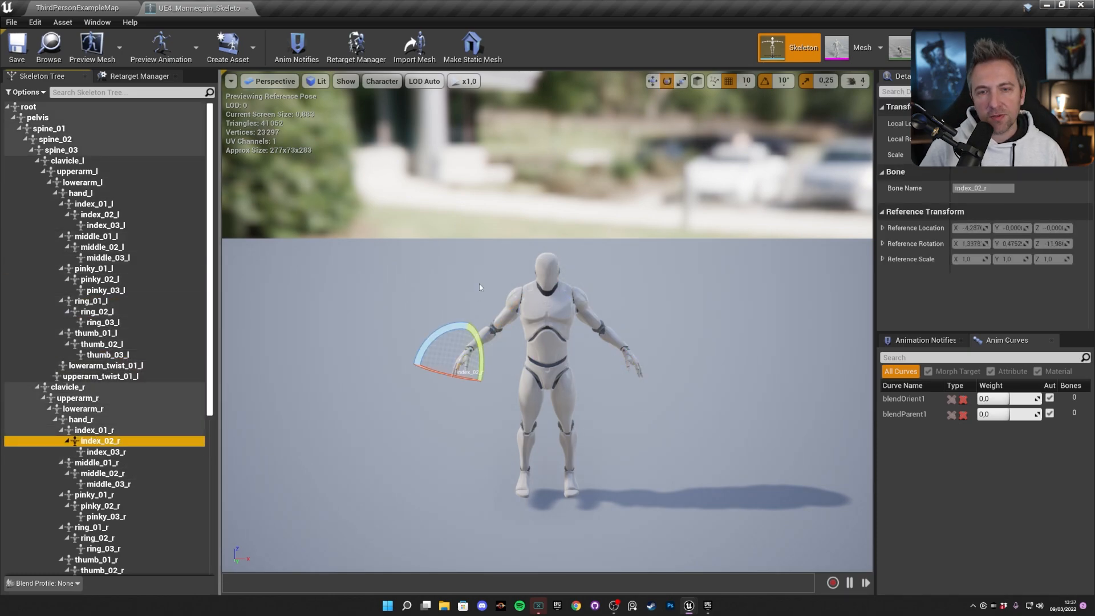
# Assign the Humanoid rig to the mannequin skeleton in the Retarget Manager, and save and close the skeleton.
pyautogui.click(359, 50)
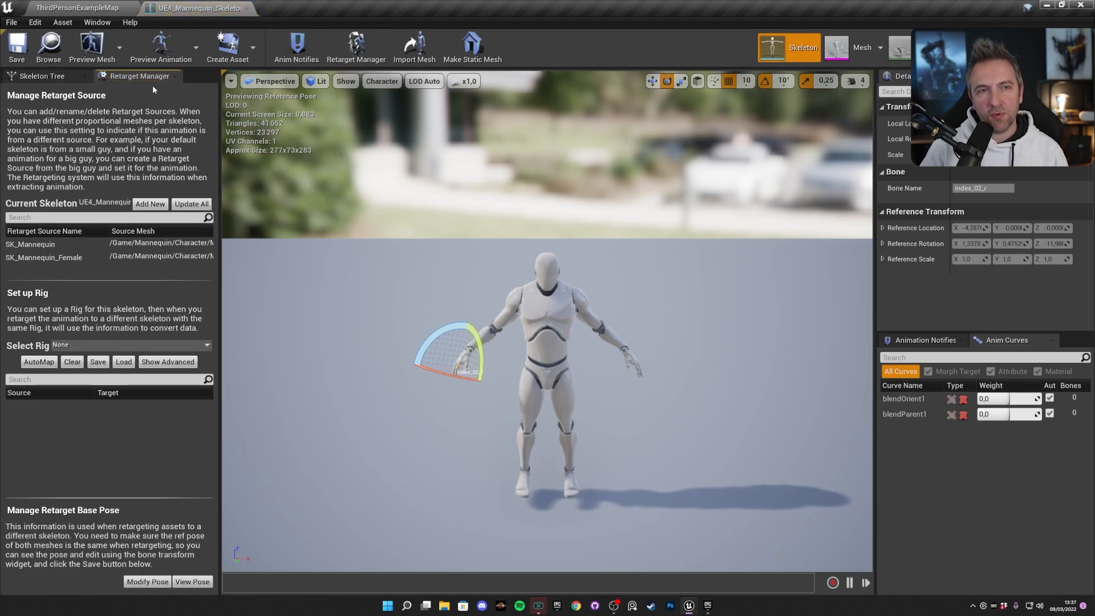
pyautogui.click(65, 343)
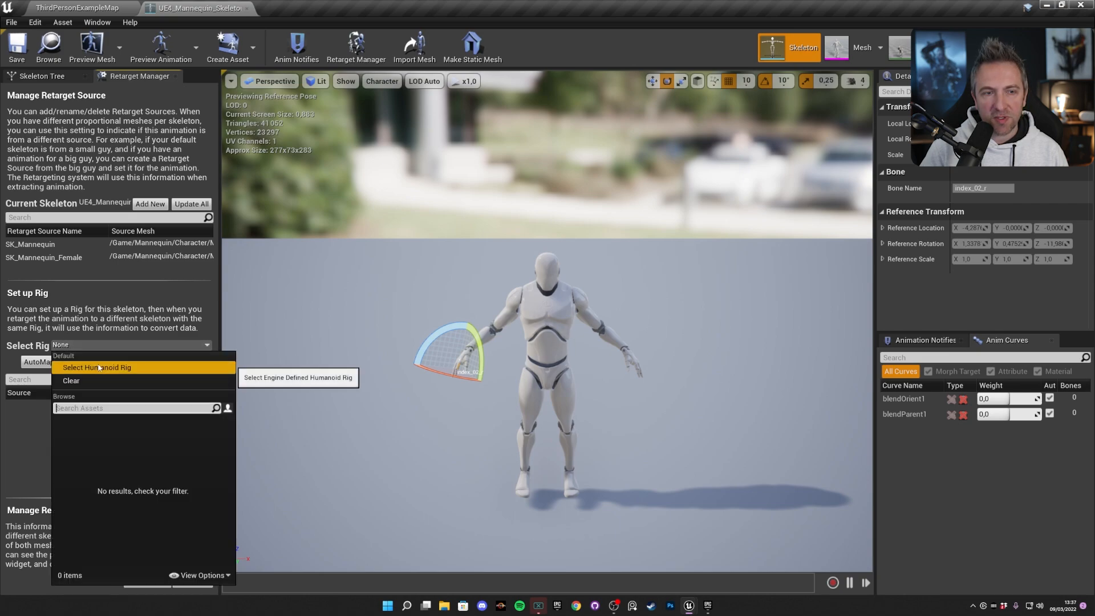
pyautogui.click(99, 366)
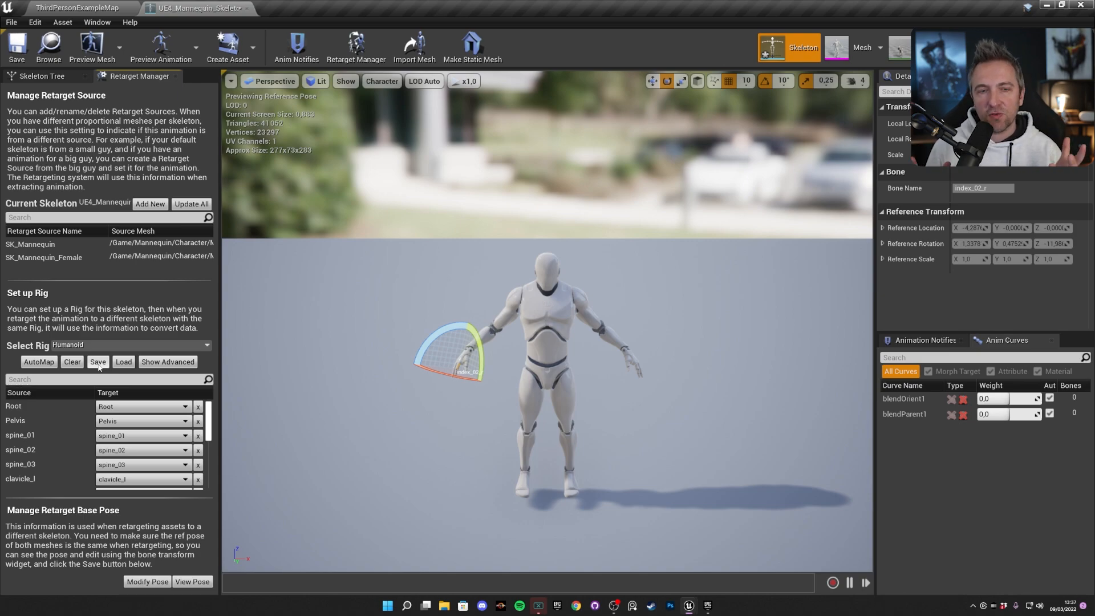
pyautogui.click(98, 362)
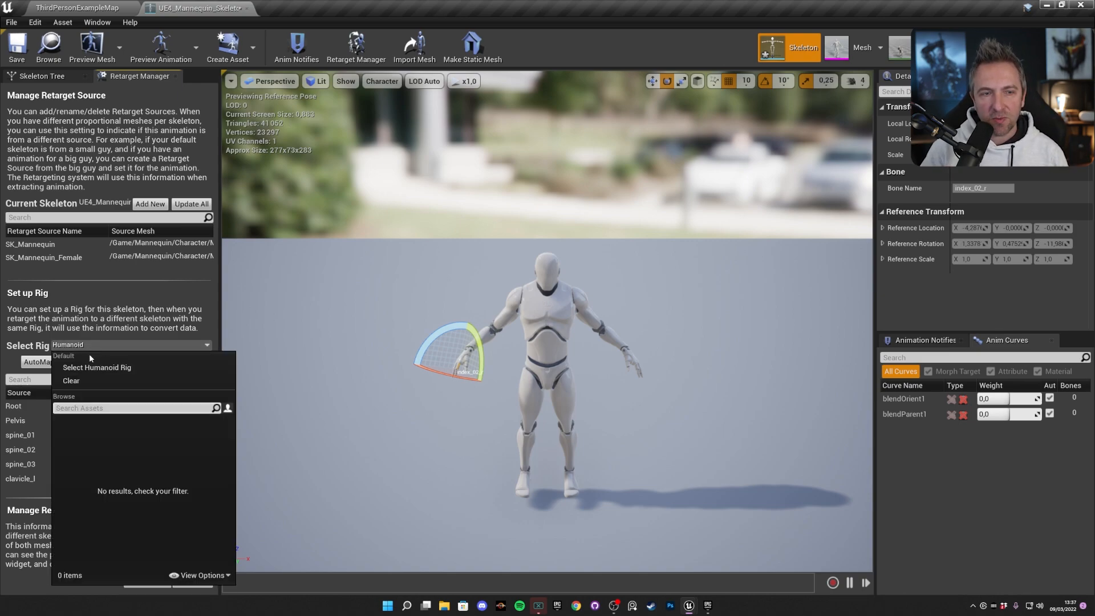
pyautogui.click(143, 361)
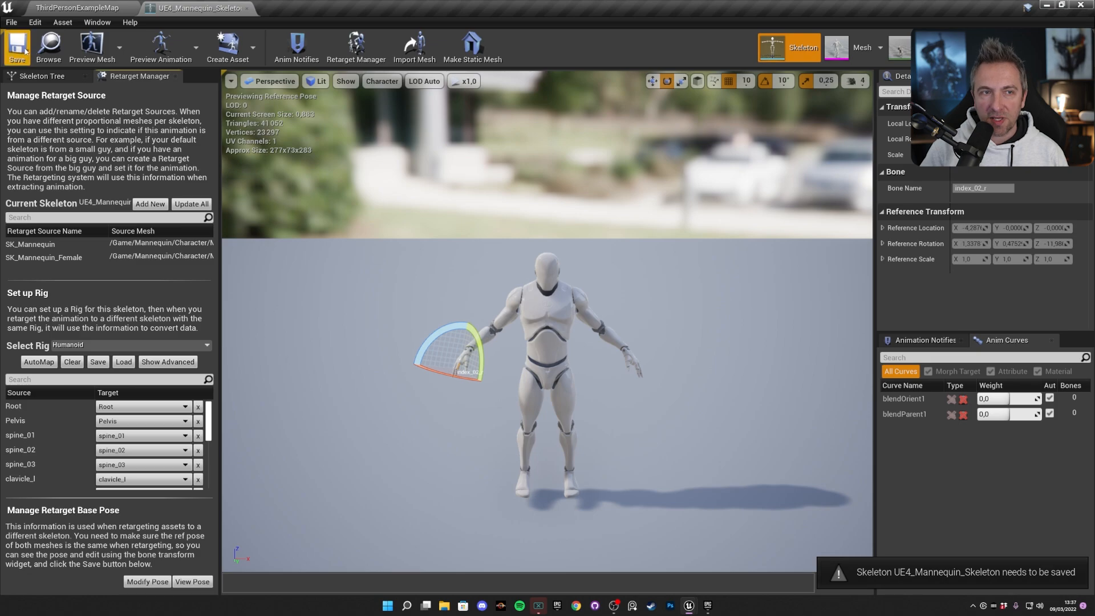
pyautogui.click(247, 9)
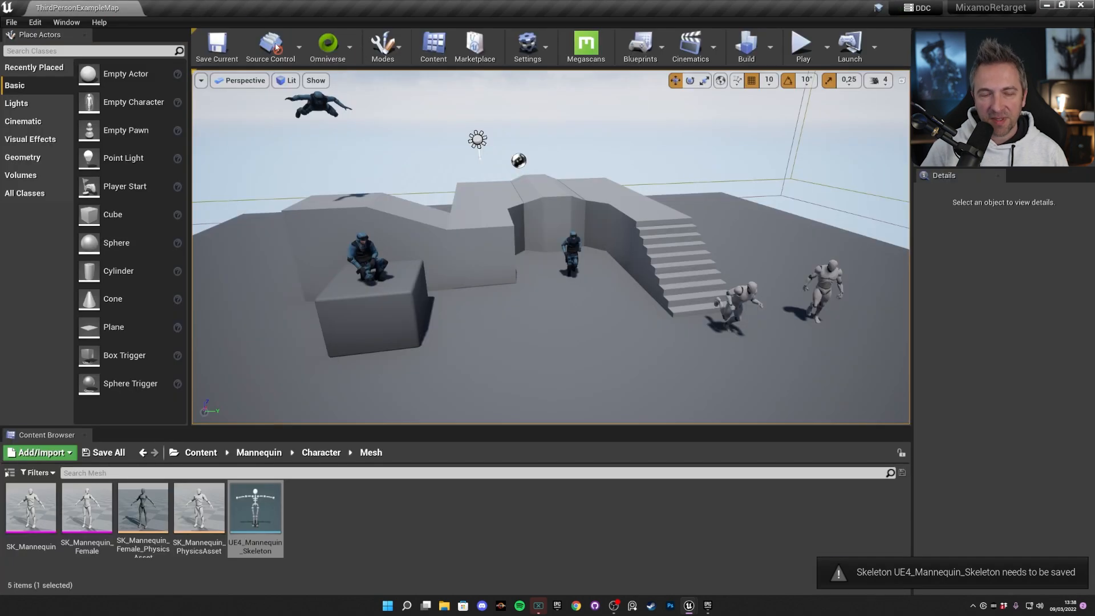
# Open the Mixamo content folder, enlarge the Content Browser, and select the animations from Falling through Short_Left_Side_Step.
pyautogui.click(200, 453)
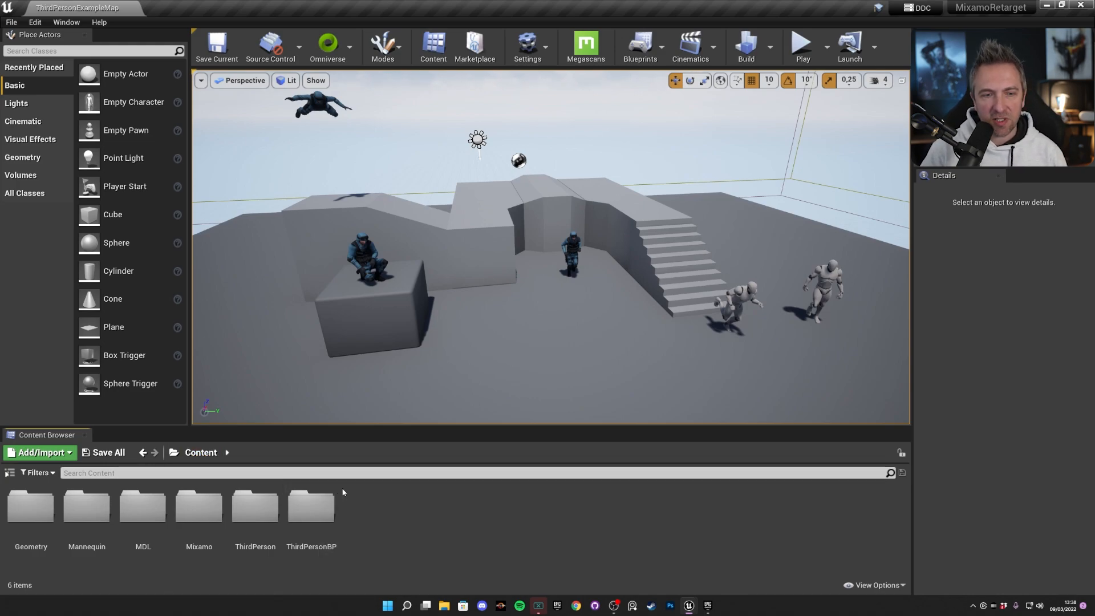
pyautogui.doubleClick(199, 507)
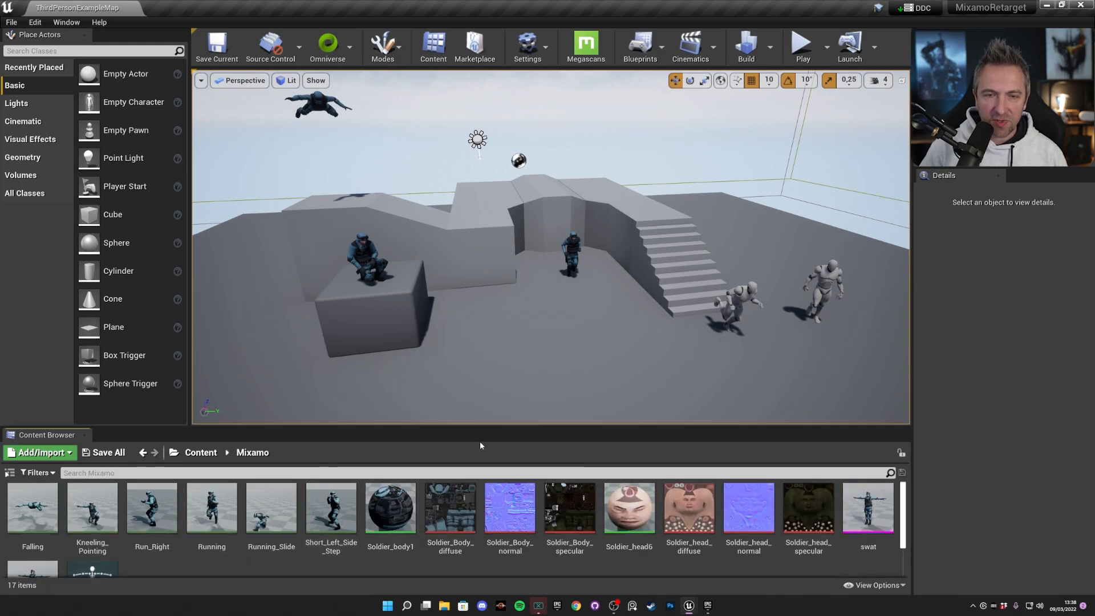
pyautogui.moveTo(211, 430); pyautogui.dragTo(211, 380)
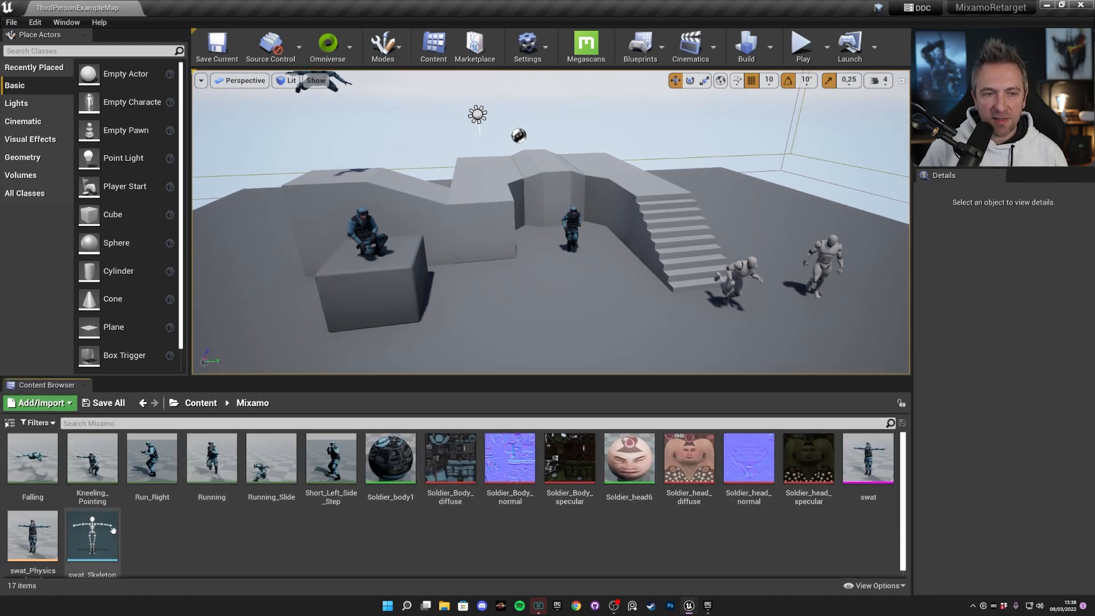
pyautogui.click(92, 538)
pyautogui.moveTo(355, 350); pyautogui.dragTo(356, 347)
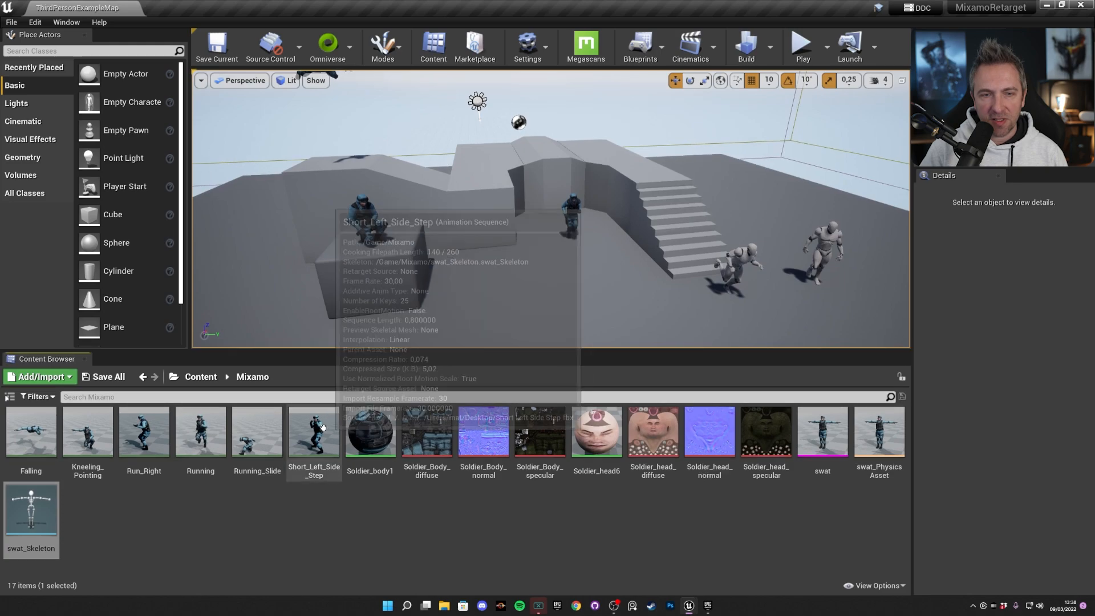
pyautogui.click(314, 437)
pyautogui.keyDown('shift'); pyautogui.click(31, 436); pyautogui.keyUp('shift')
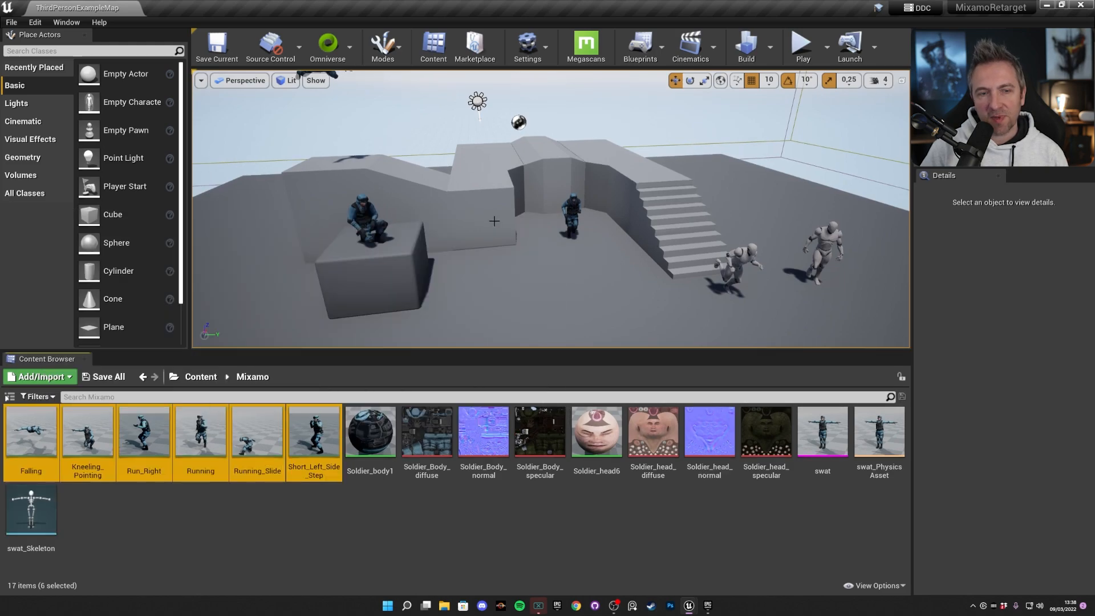
# Run Retarget Mixamo Skeleton Asset on swat_Skeleton, using UE4_Mannequin_Skeleton as the retarget source.
pyautogui.click(32, 511)
pyautogui.rightClick(26, 510)
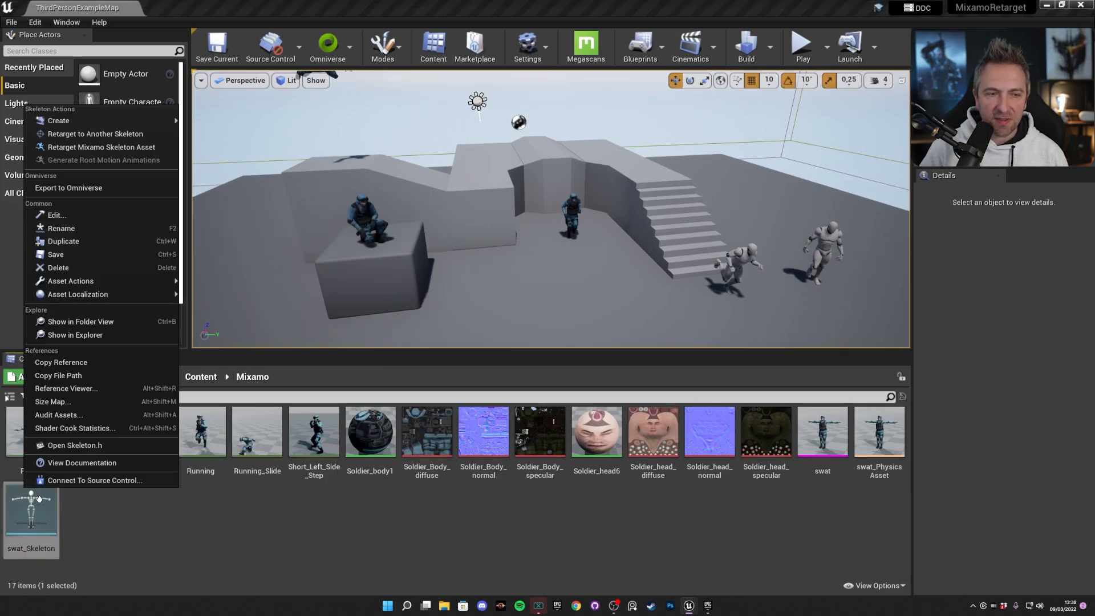
pyautogui.click(88, 148)
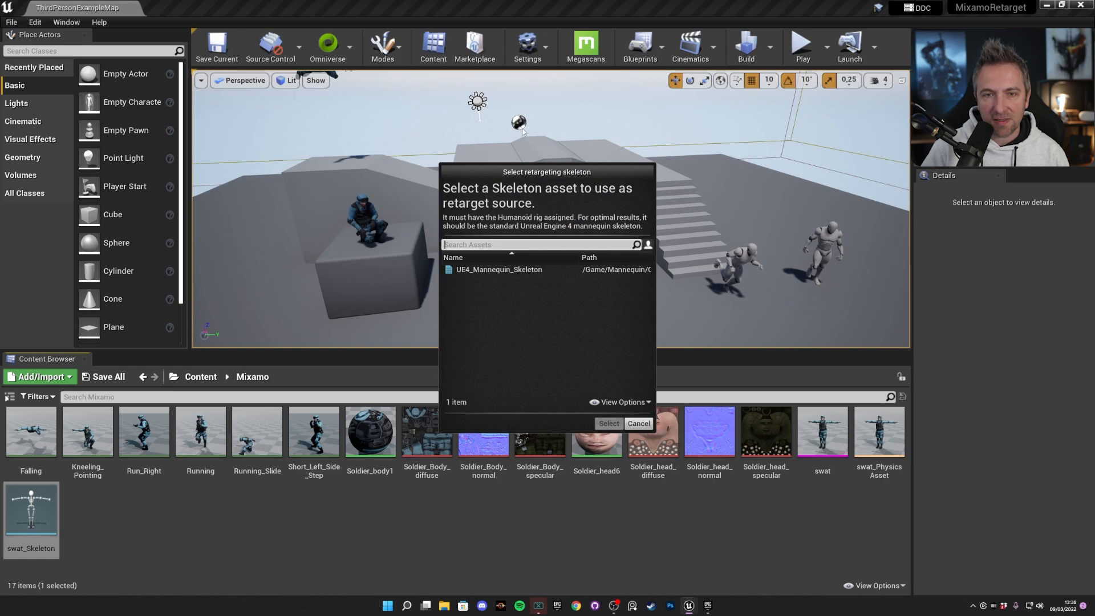
pyautogui.click(511, 268)
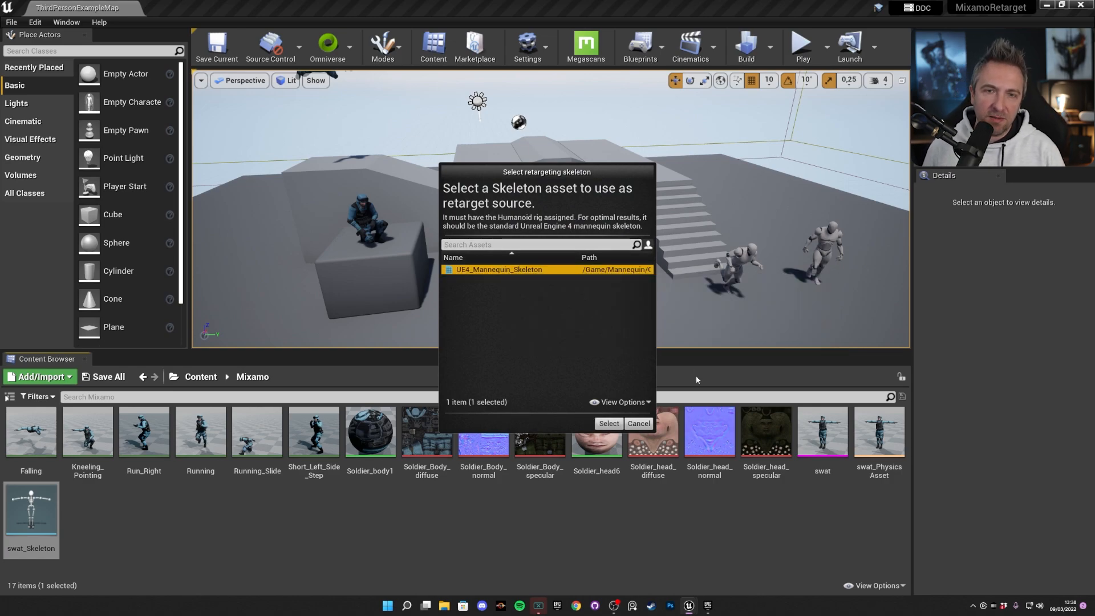
pyautogui.click(608, 424)
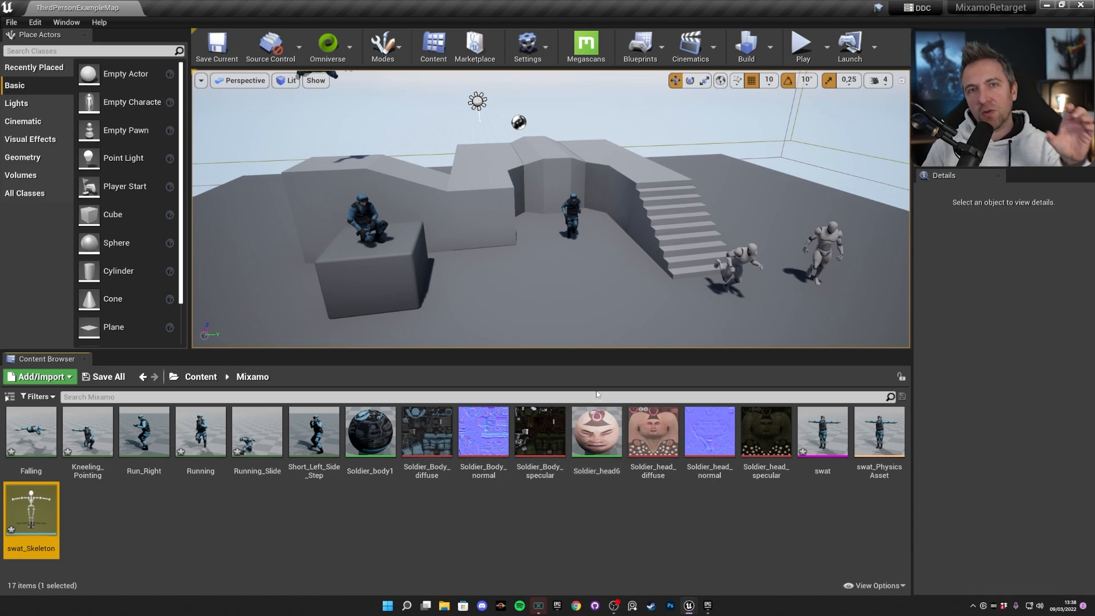
# Open swat_Skeleton and examine its bone hierarchy in the skeleton tree, highlighting the spine, neck, head, eye and jaw bones.
pyautogui.doubleClick(31, 507)
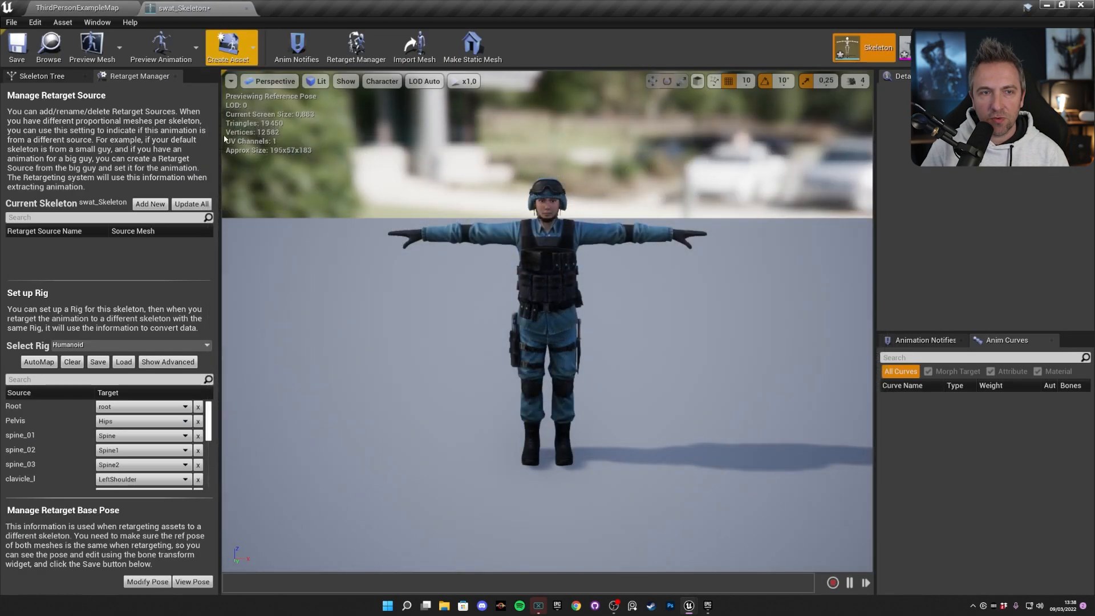
pyautogui.click(41, 75)
pyautogui.click(73, 183)
pyautogui.click(75, 160)
pyautogui.click(74, 152)
pyautogui.click(74, 173)
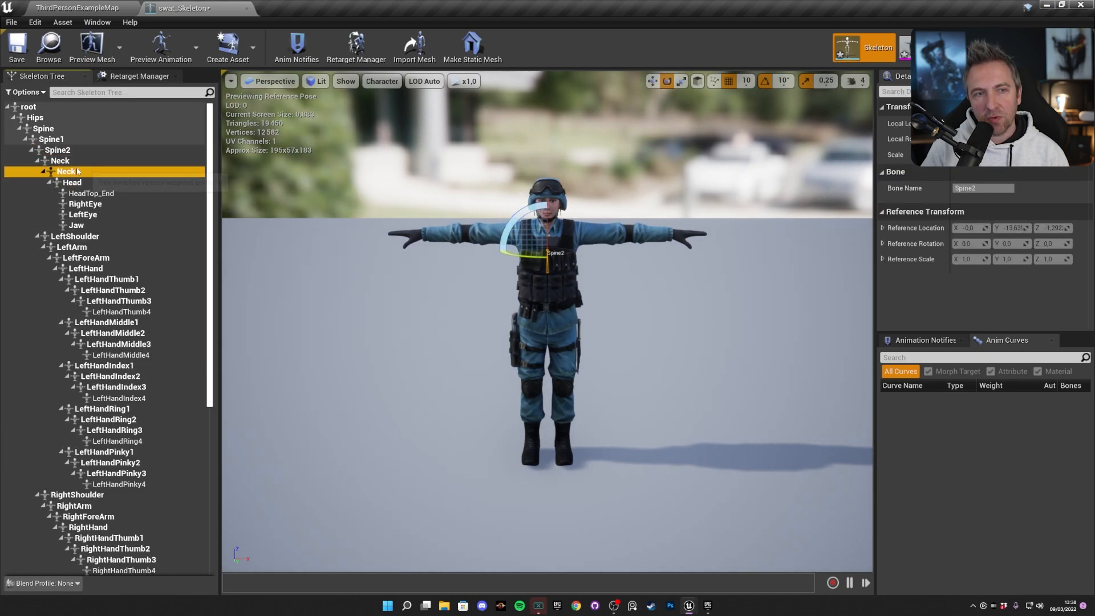
pyautogui.click(75, 183)
pyautogui.click(81, 194)
pyautogui.click(86, 215)
pyautogui.click(83, 227)
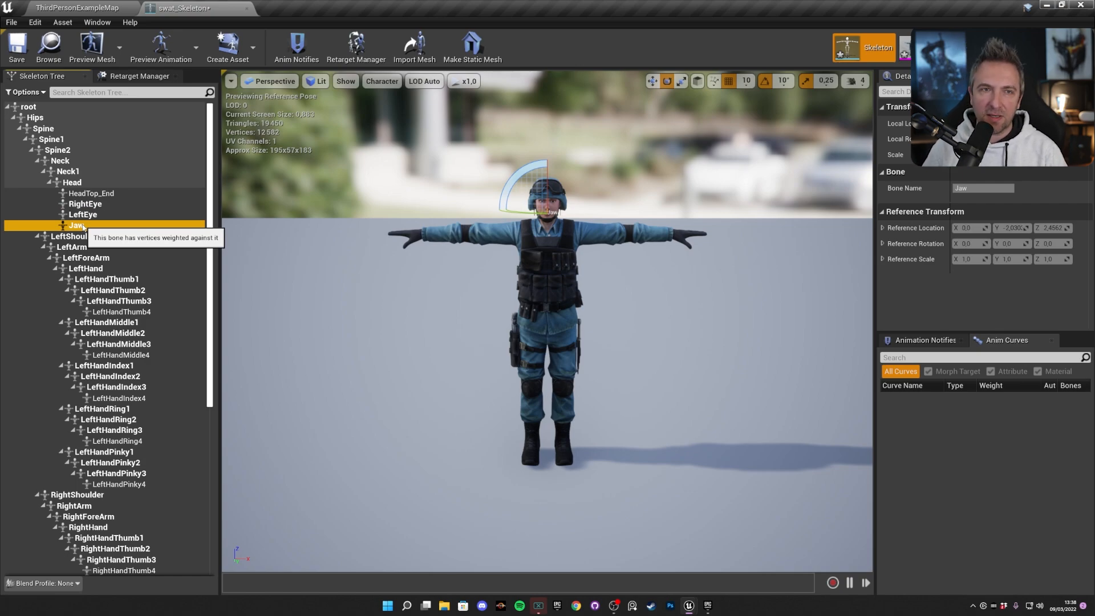
# Save and close swat_Skeleton, and save all remaining modified assets of the project.
pyautogui.click(17, 46)
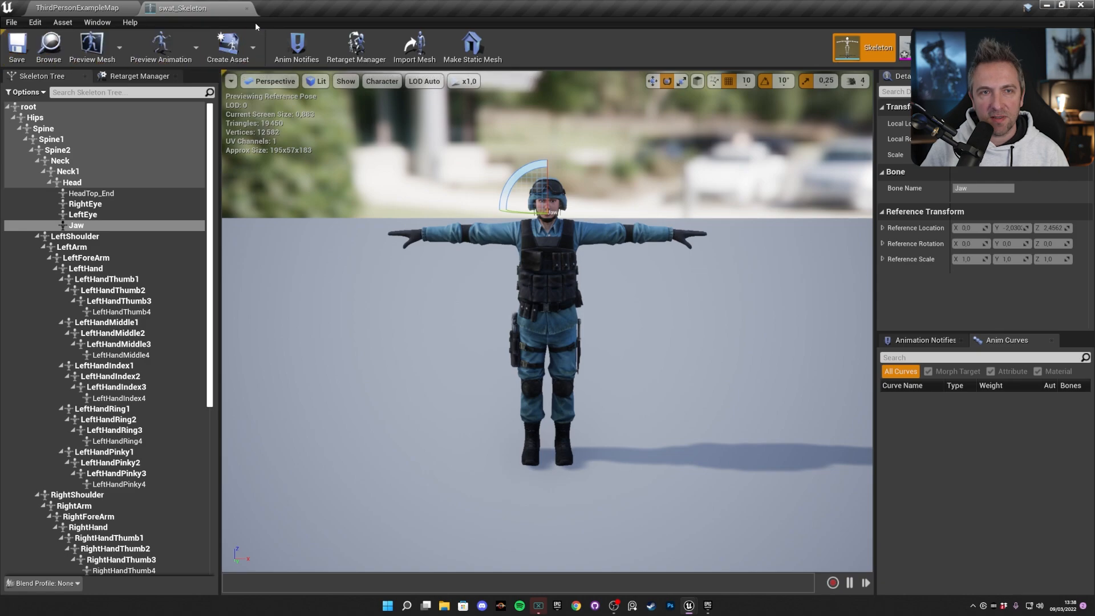
pyautogui.click(246, 8)
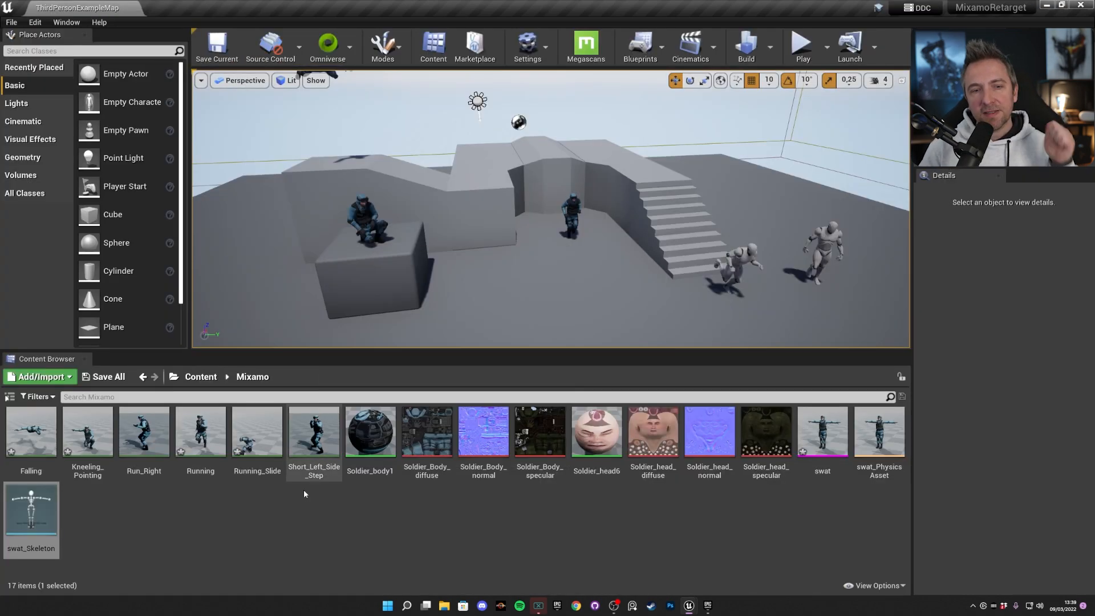
pyautogui.click(103, 376)
pyautogui.click(577, 377)
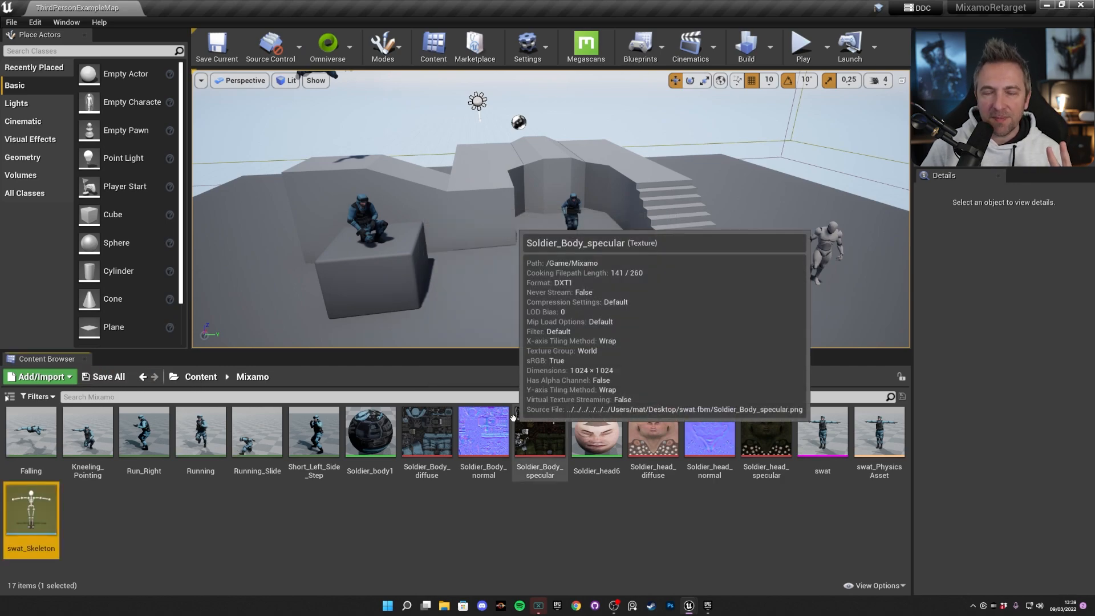
# Duplicate the six Mixamo animations from Falling through Short_Left_Side_Step and retarget them to UE4_Mannequin_Skeleton.
pyautogui.click(316, 434)
pyautogui.keyDown('shift'); pyautogui.click(31, 433); pyautogui.keyUp('shift')
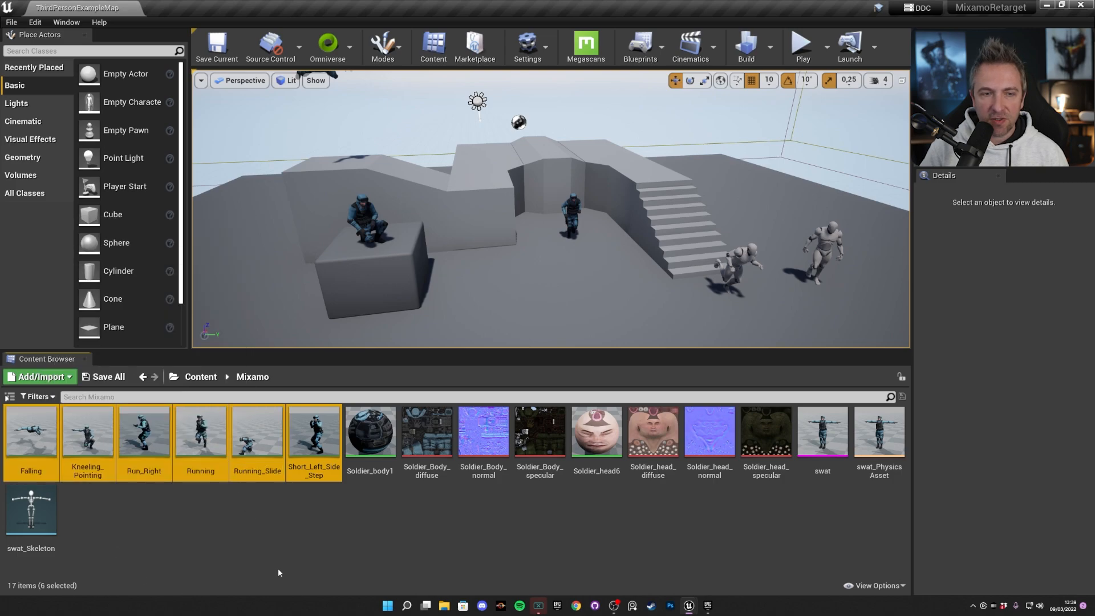
pyautogui.rightClick(264, 437)
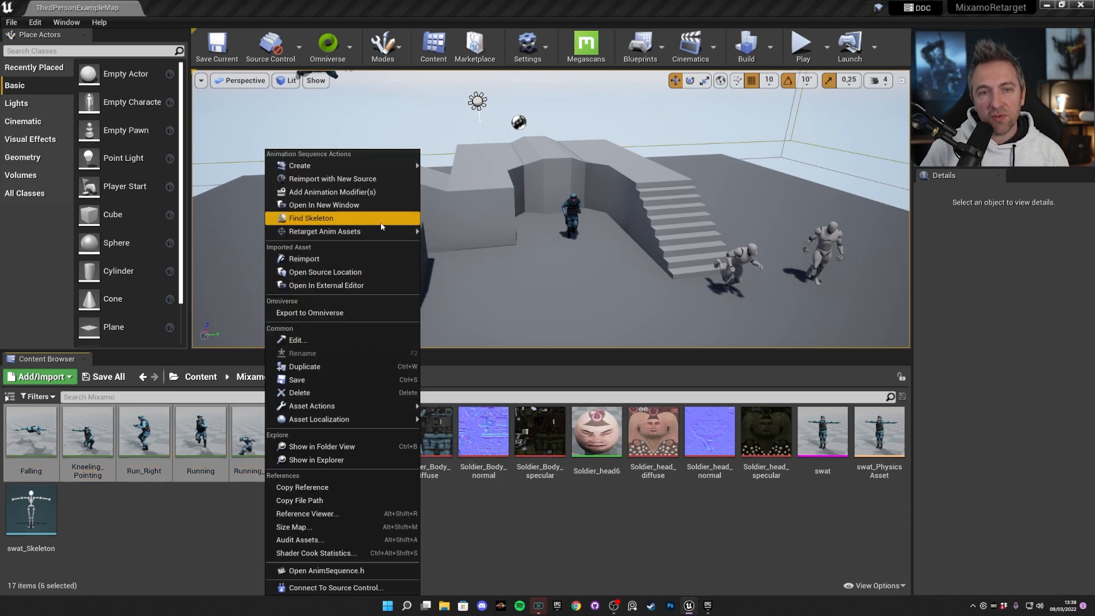
pyautogui.moveTo(370, 234)
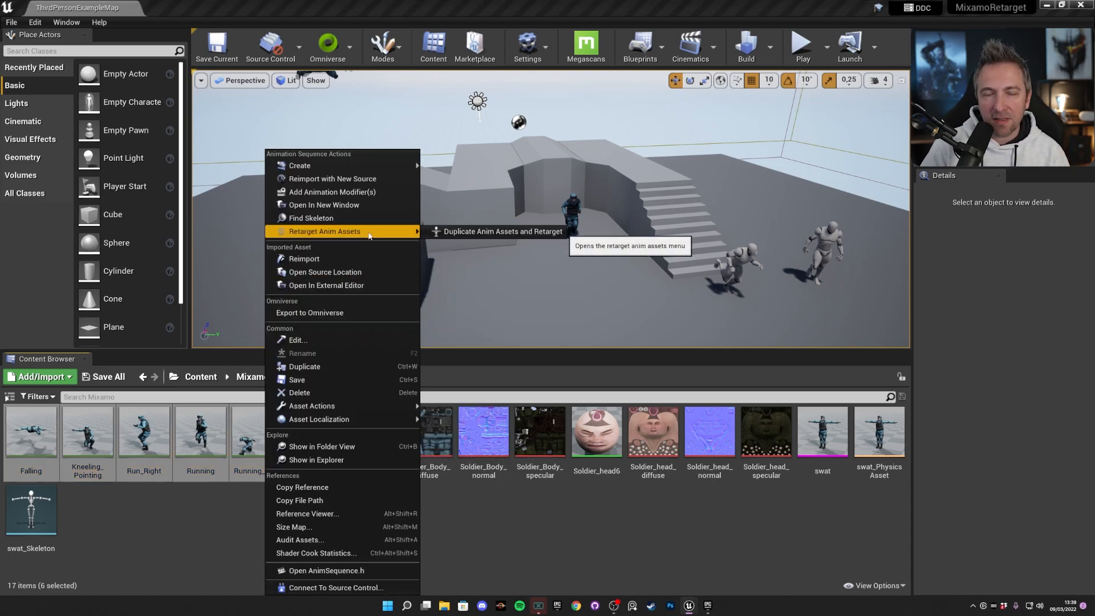
pyautogui.click(463, 232)
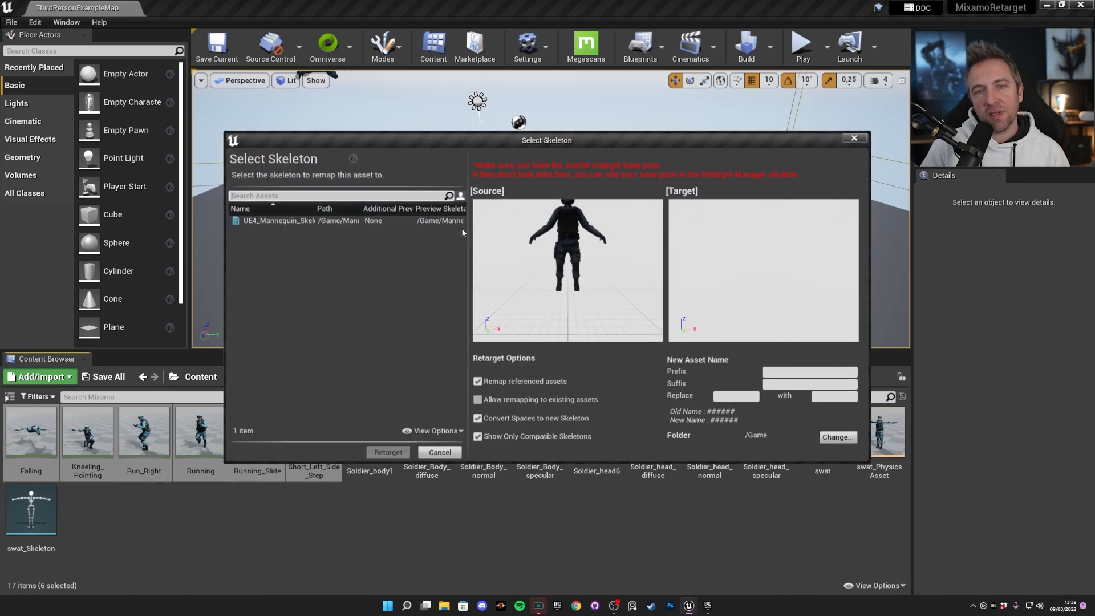
pyautogui.click(278, 220)
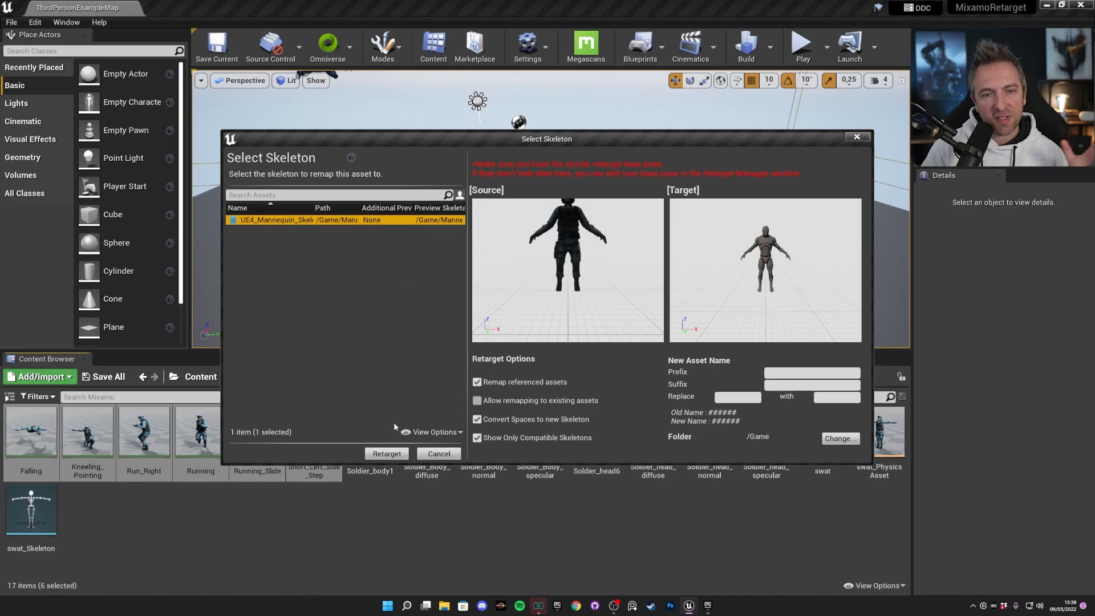
pyautogui.click(386, 454)
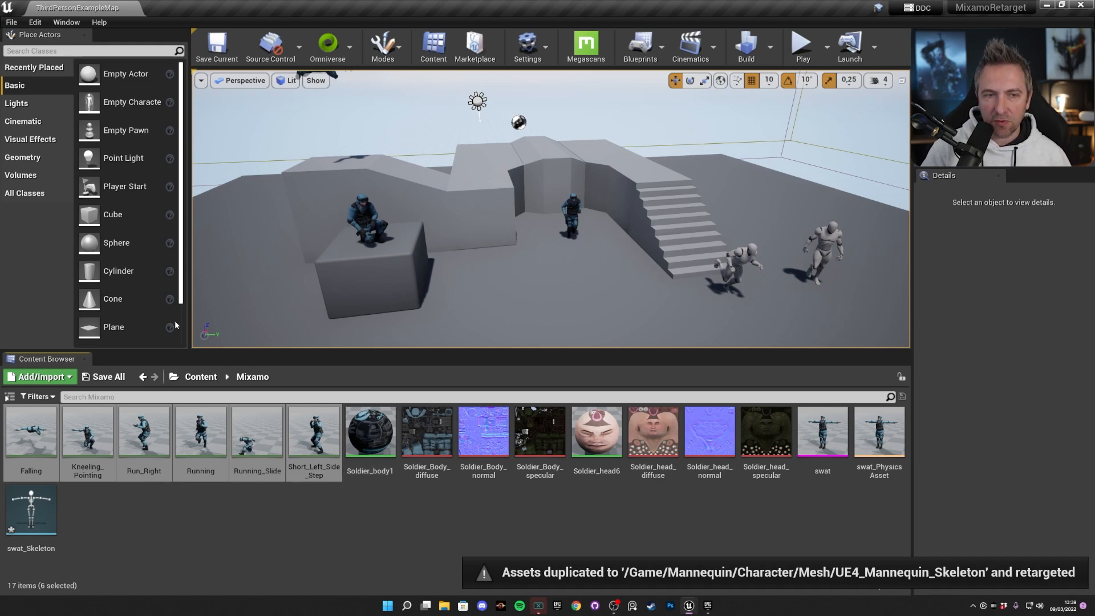
# Open the root Content folder and save all the retargeted mannequin animations.
pyautogui.click(201, 377)
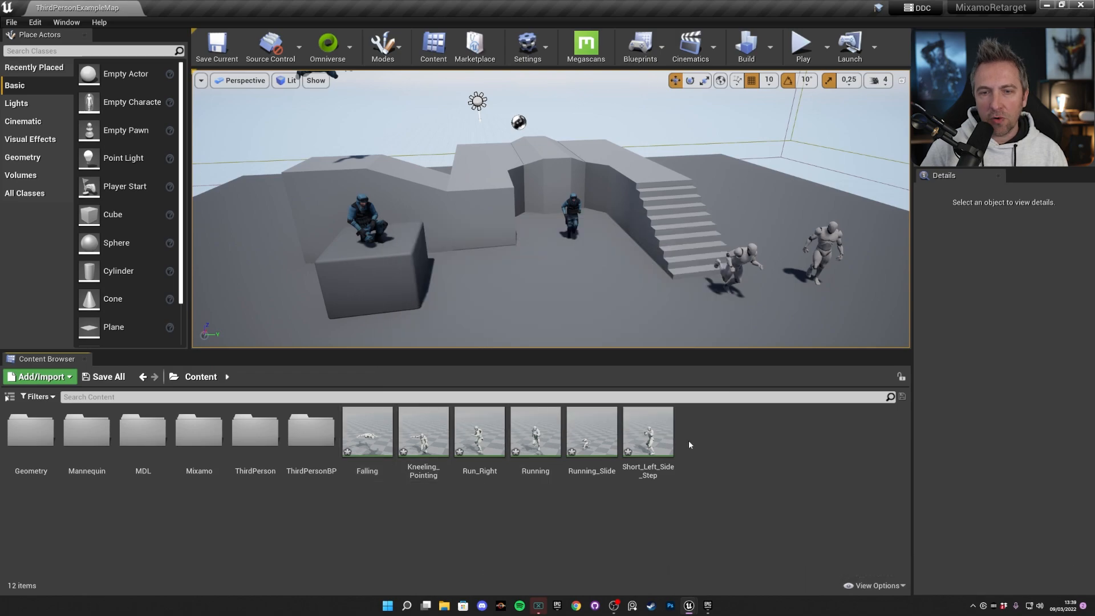
pyautogui.click(103, 377)
pyautogui.click(590, 377)
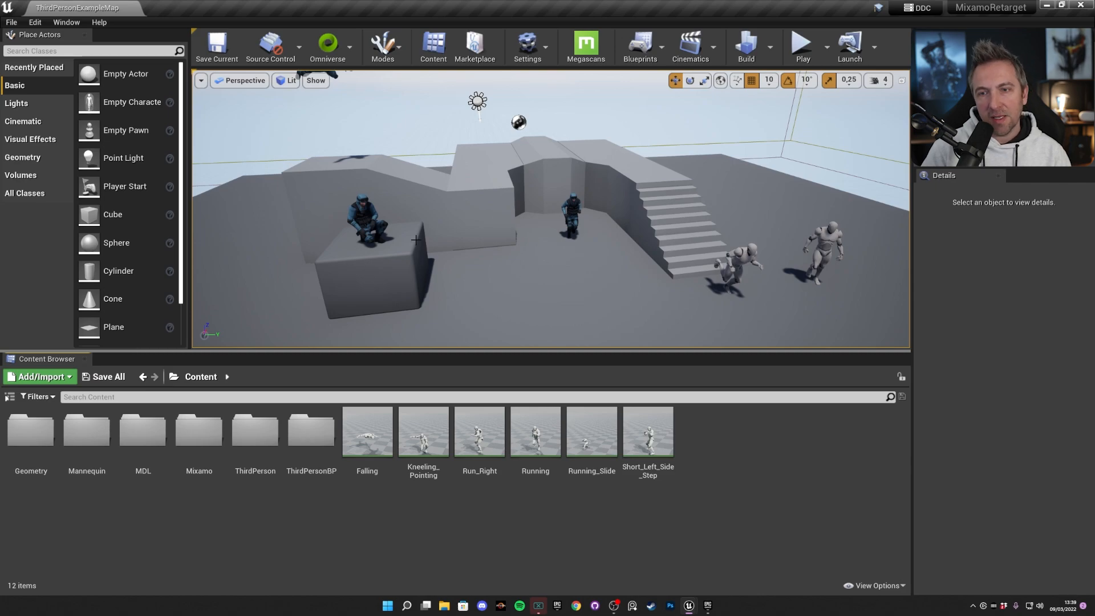
# Place the retargeted Falling animation in the level, rotated 90° about Z, and raise it to Z 550 at Y -400 beside the falling soldier.
pyautogui.moveTo(518, 275); pyautogui.dragTo(488, 316, button='right')
pyautogui.moveTo(367, 432); pyautogui.dragTo(563, 247)
pyautogui.press('space')
pyautogui.press('space')
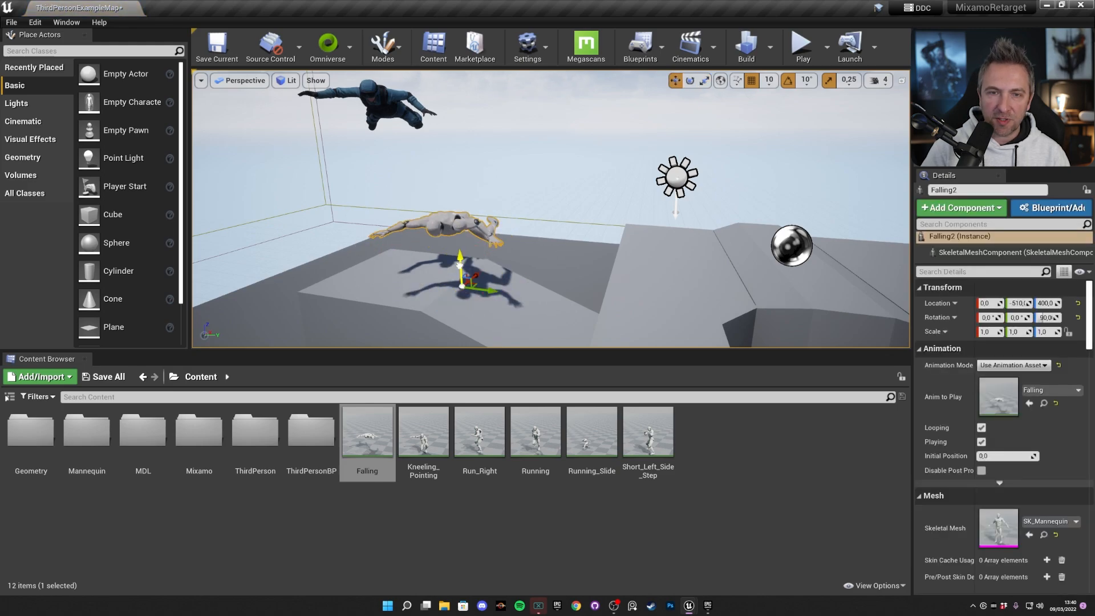
pyautogui.moveTo(462, 263); pyautogui.dragTo(559, 197)
pyautogui.press('s')
pyautogui.moveTo(575, 194); pyautogui.dragTo(585, 245, button='right')
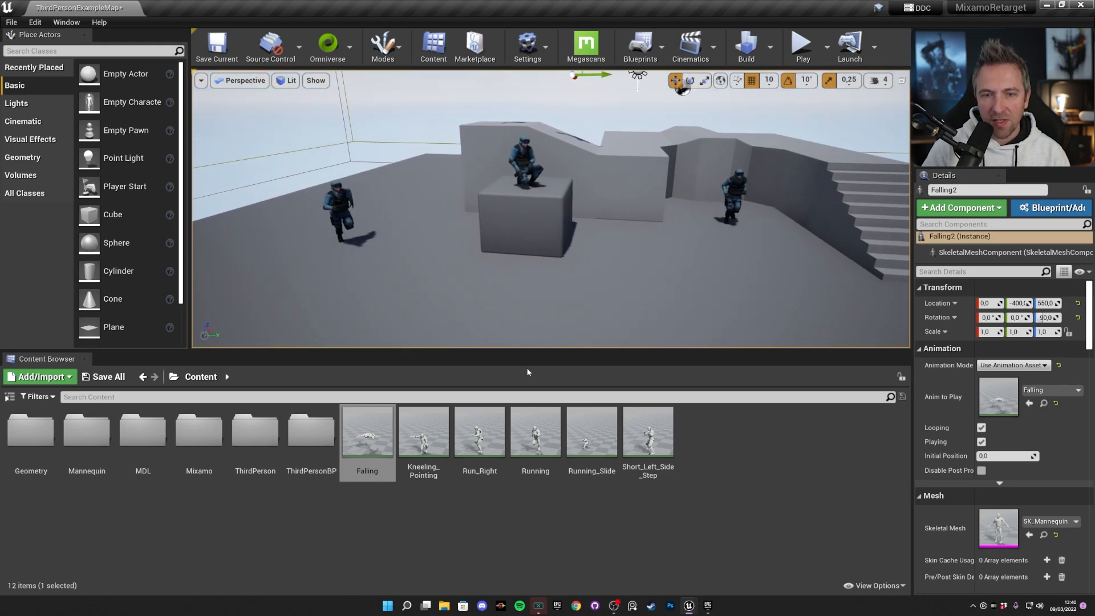
# Place the retargeted Running animation in the level beside the running soldier, facing the same way.
pyautogui.moveTo(555, 436); pyautogui.dragTo(393, 253)
pyautogui.click(329, 207)
pyautogui.click(267, 218)
pyautogui.press('e')
# Place the retargeted Running_Slide animation in front of the sliding soldier and rotate it 90° about Z.
pyautogui.click(741, 189)
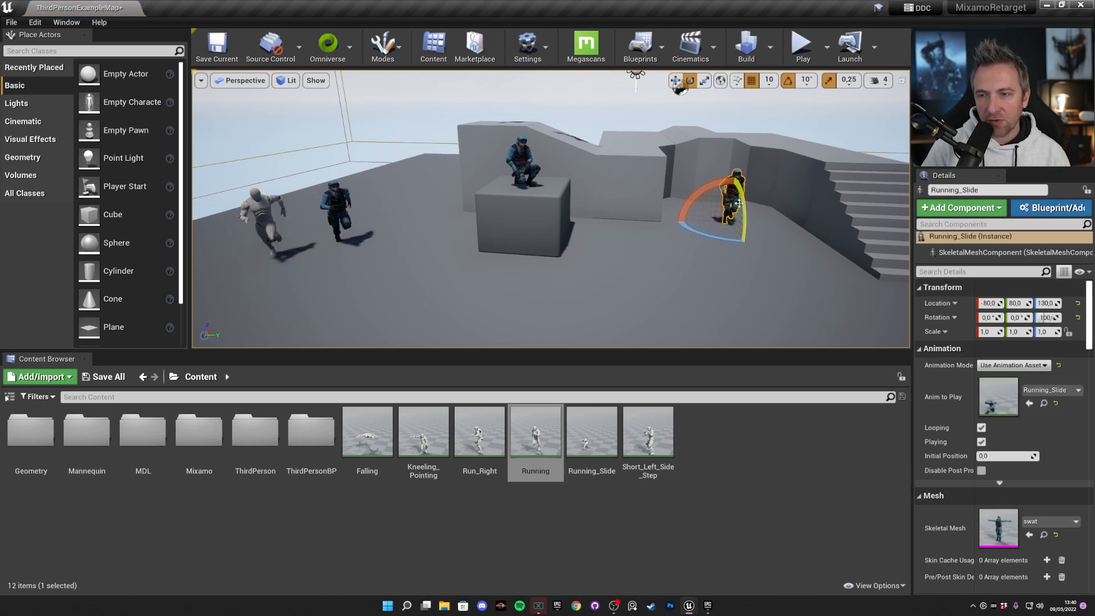
pyautogui.press('f')
pyautogui.moveTo(596, 417); pyautogui.dragTo(533, 253)
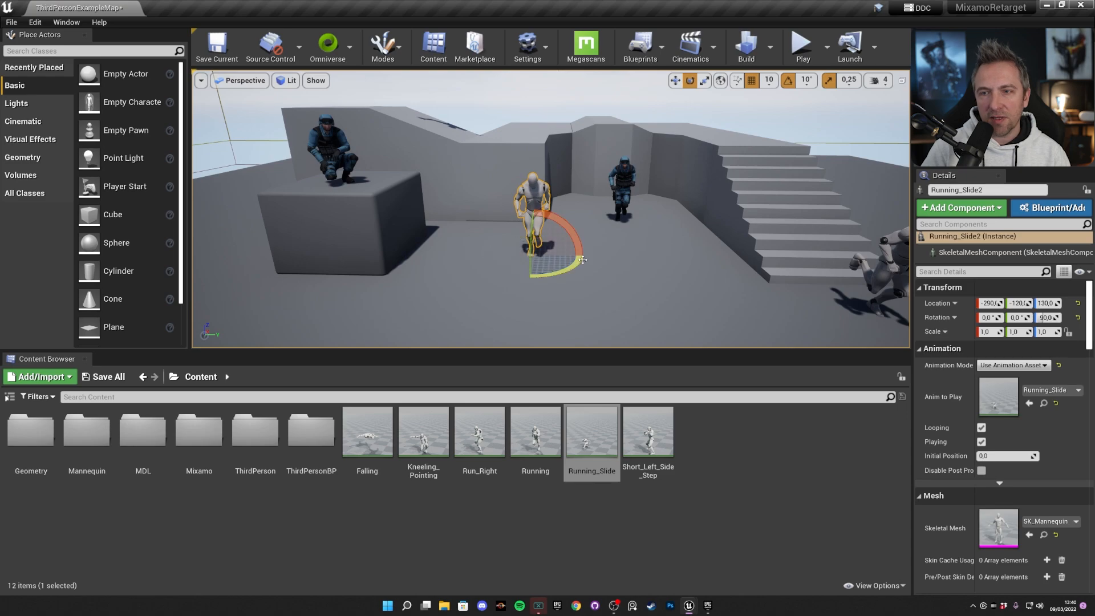
# Simulate the level, compare the retargeted mannequins with the original soldier animations up close, and stop the simulation.
pyautogui.scroll(-5, 630, 191)
pyautogui.moveTo(630, 191); pyautogui.dragTo(638, 179, button='right')
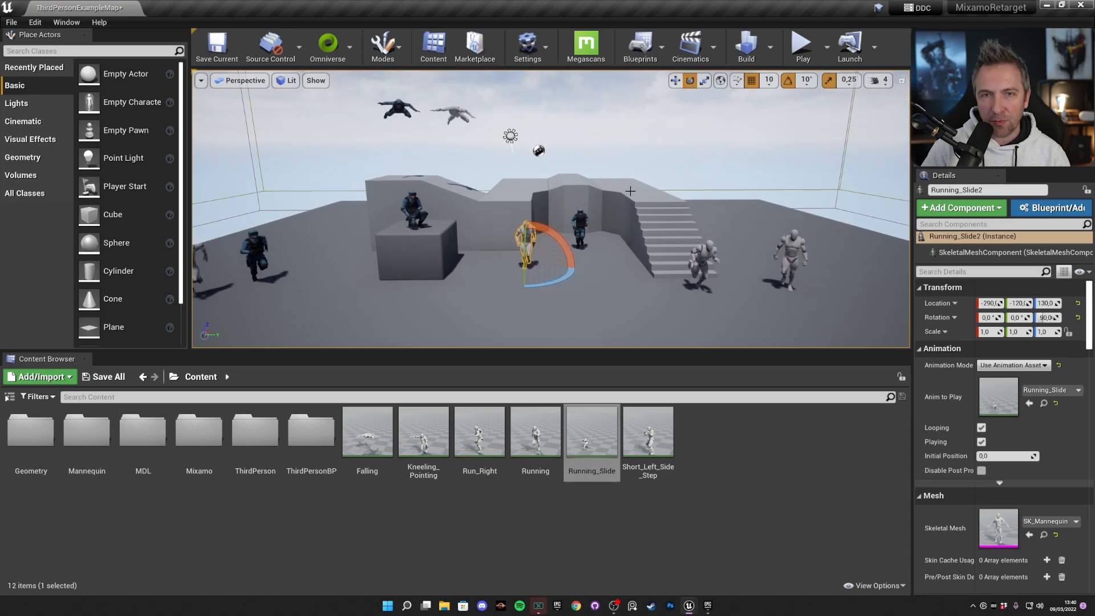
pyautogui.click(827, 49)
pyautogui.click(861, 147)
pyautogui.moveTo(726, 192); pyautogui.dragTo(747, 201, button='right')
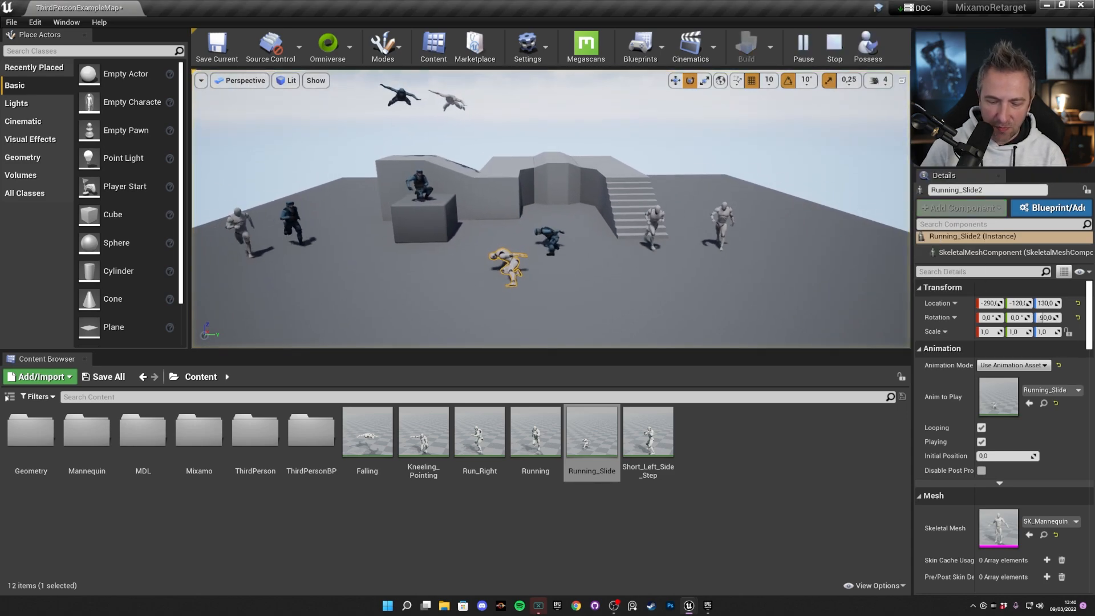
pyautogui.moveTo(686, 259); pyautogui.dragTo(728, 216, button='right')
pyautogui.press('w')
pyautogui.press('w')
pyautogui.press('w')
pyautogui.press('w')
pyautogui.press('s')
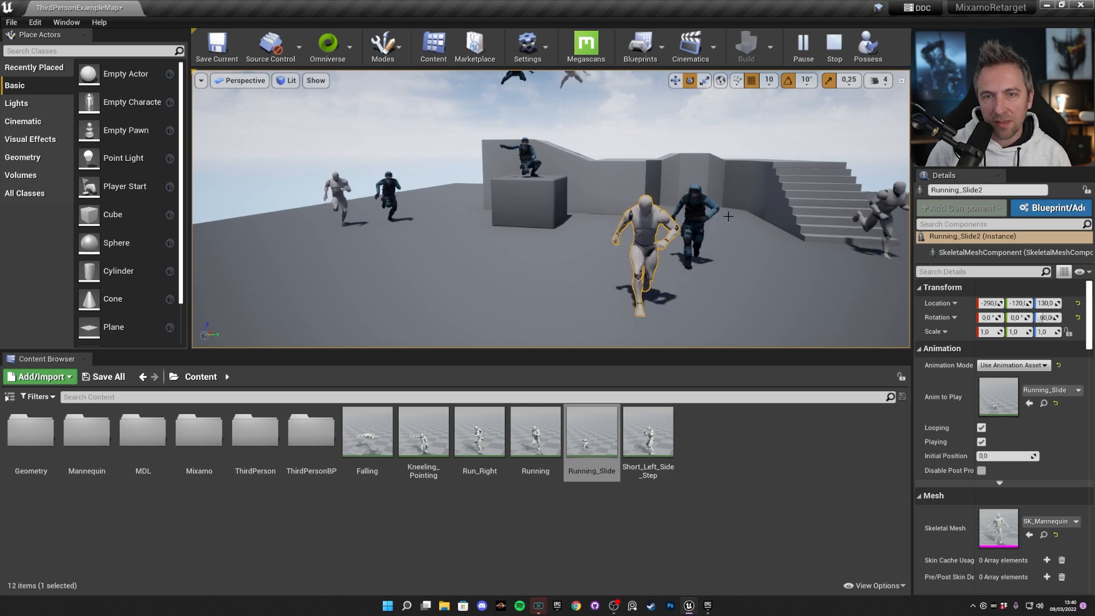
pyautogui.press('Escape')
# Simulate the level again to examine the running and walking mannequins by the stairs, and stop the simulation.
pyautogui.moveTo(646, 224); pyautogui.dragTo(753, 224, button='right')
pyautogui.press('w')
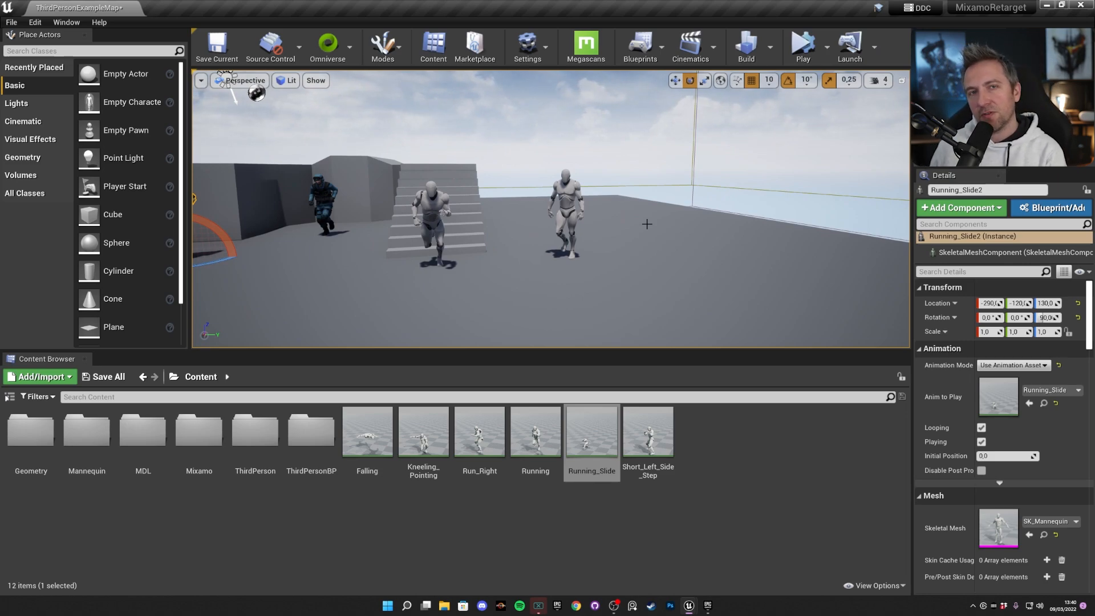
pyautogui.moveTo(622, 205); pyautogui.dragTo(661, 138, button='right')
pyautogui.press('w')
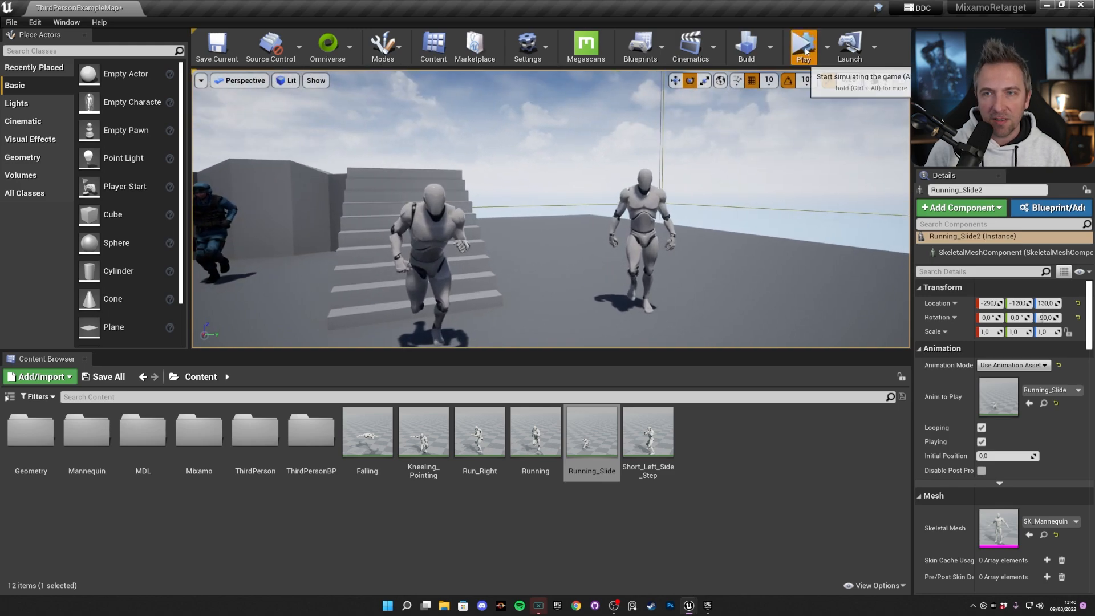
pyautogui.click(802, 50)
pyautogui.click(843, 54)
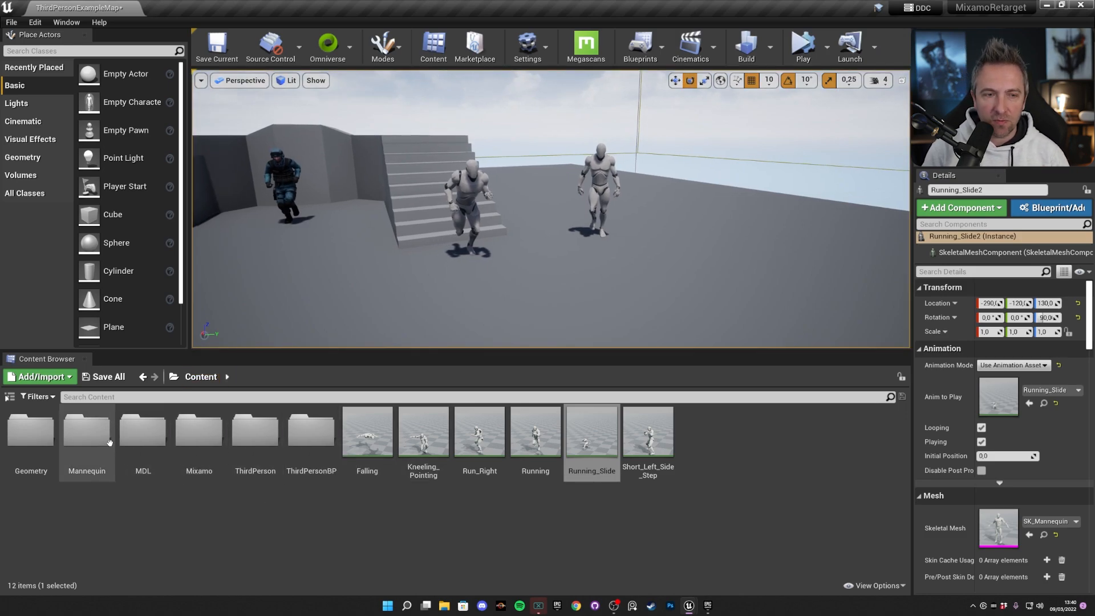
# Duplicate ThirdPersonRun and ThirdPersonWalk from the Mannequin Animations folder and retarget them to swat_Skeleton.
pyautogui.doubleClick(86, 432)
pyautogui.click(33, 442)
pyautogui.doubleClick(33, 442)
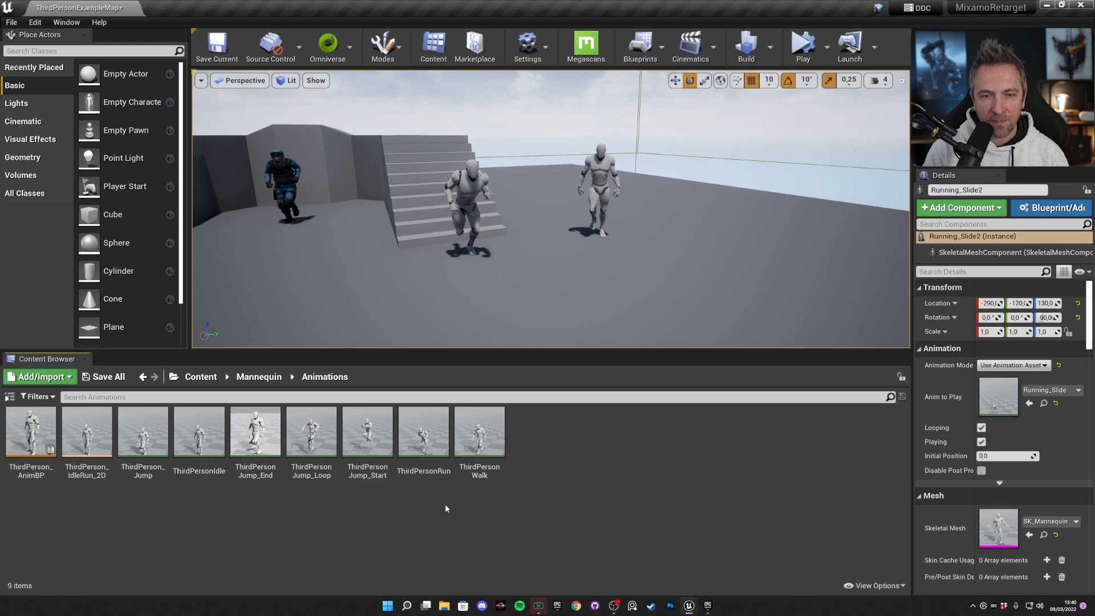
pyautogui.click(479, 433)
pyautogui.keyDown('ctrl'); pyautogui.click(423, 434); pyautogui.keyUp('ctrl')
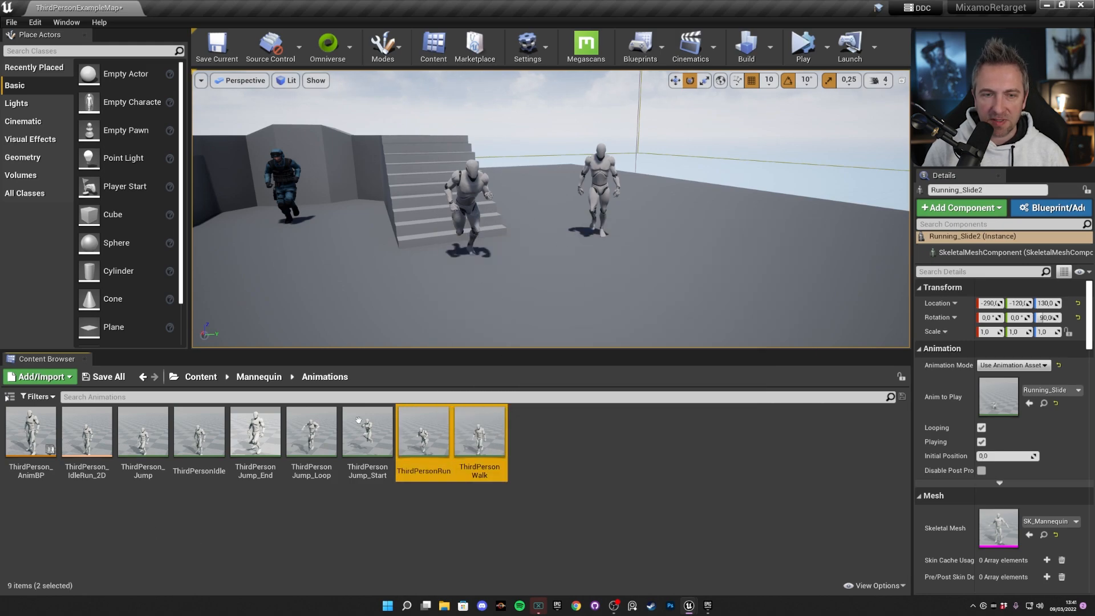
pyautogui.rightClick(481, 432)
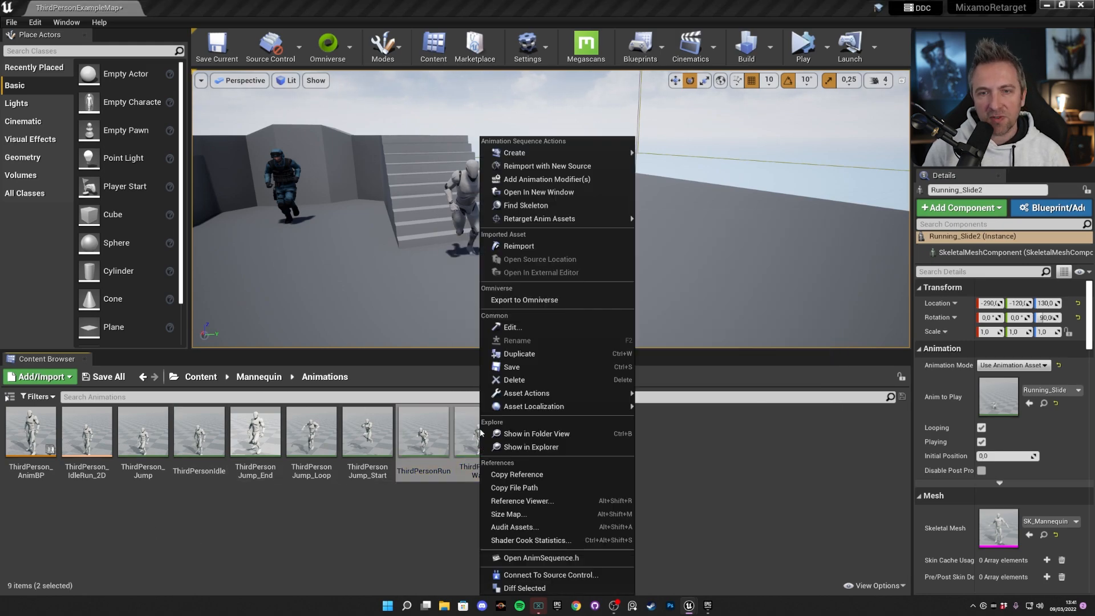
pyautogui.moveTo(563, 221)
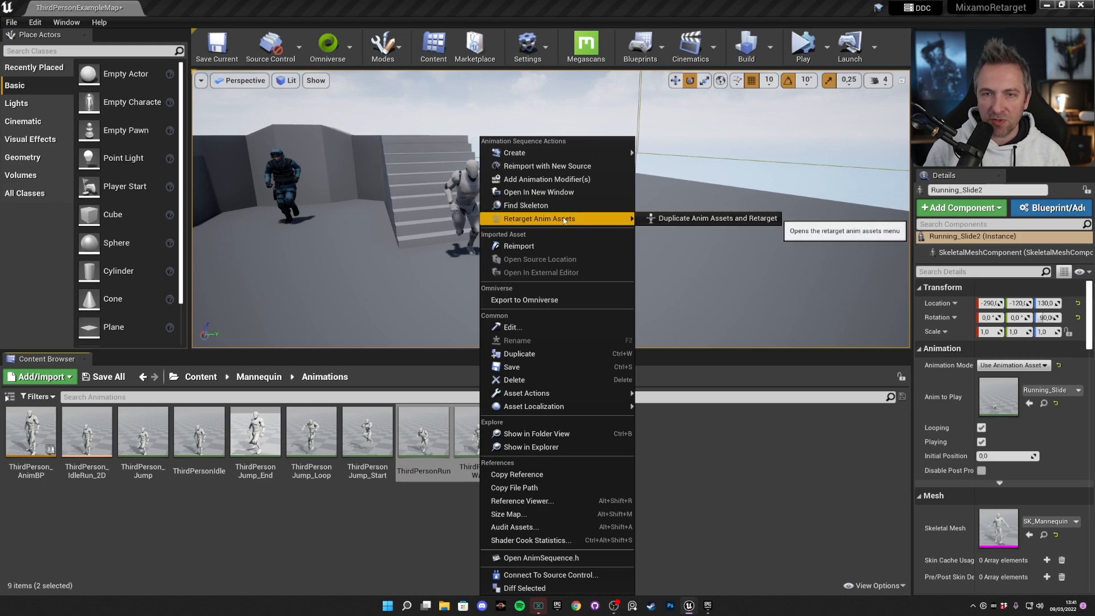
pyautogui.click(666, 219)
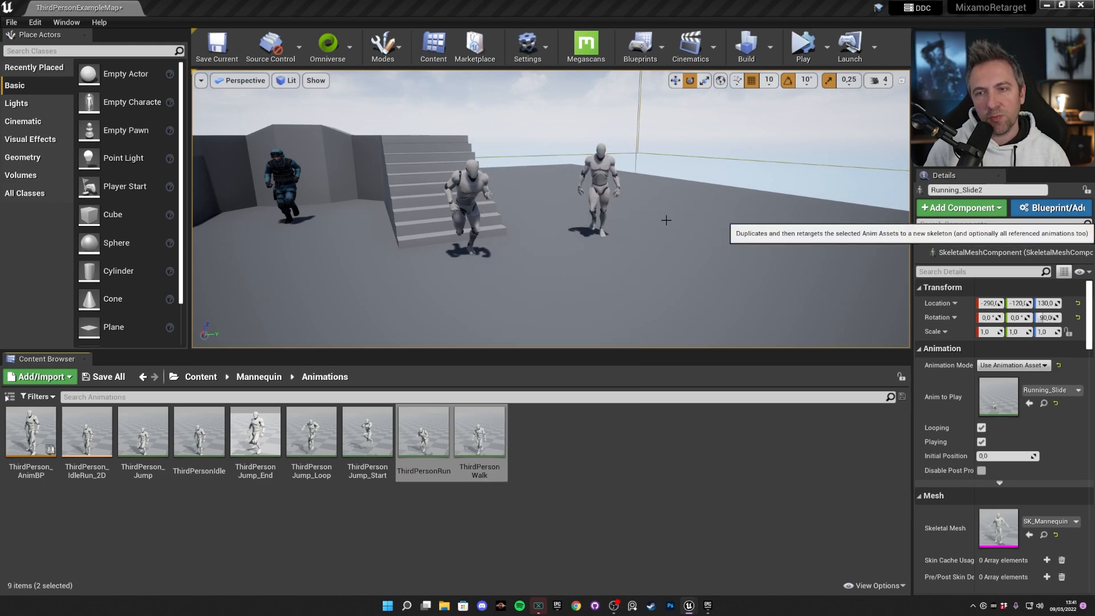
pyautogui.click(273, 221)
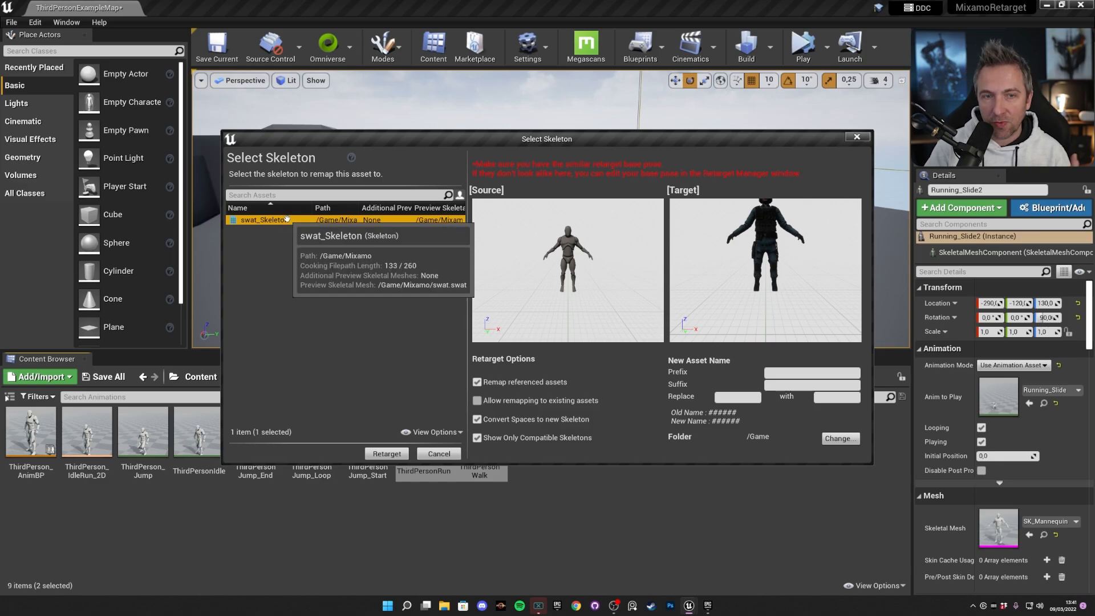
pyautogui.click(386, 453)
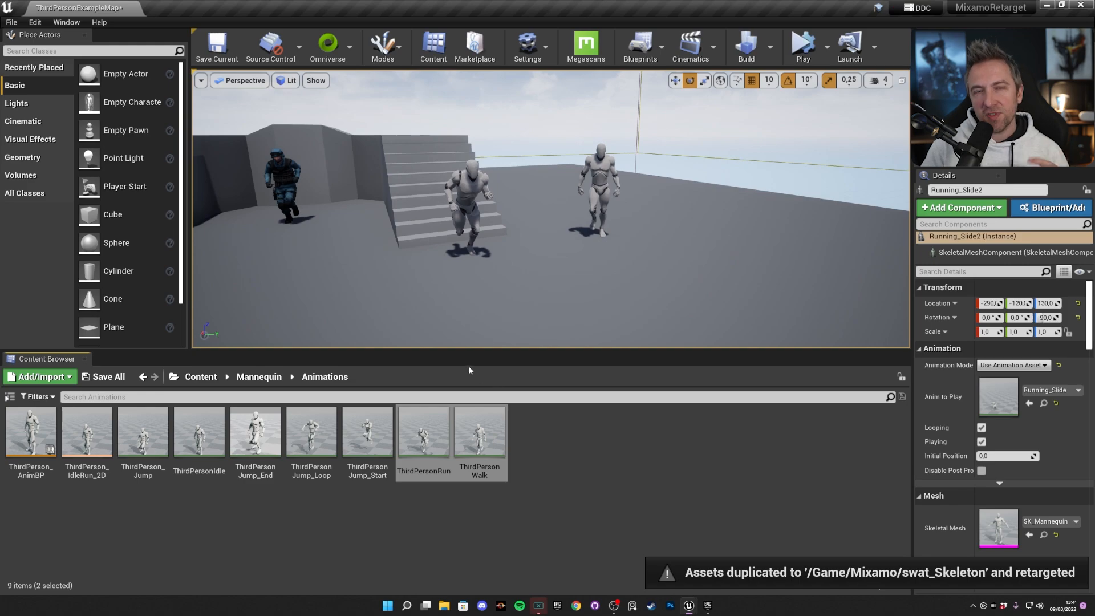
# Place the retargeted ThirdPersonWalk and ThirdPersonRun soldiers from the Content folder beside the matching walking and running mannequins.
pyautogui.click(201, 376)
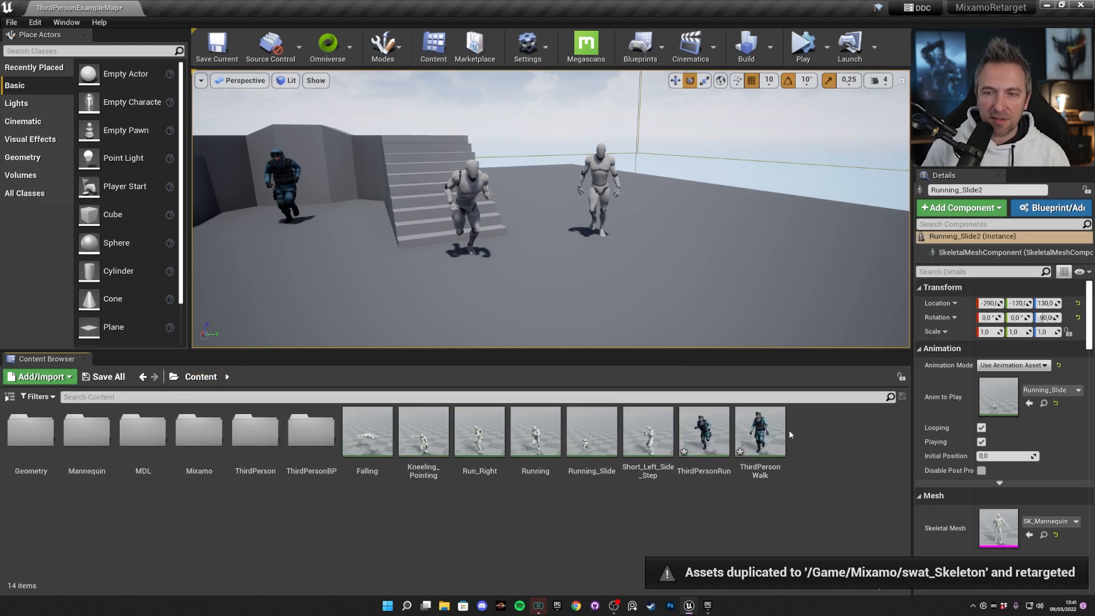
pyautogui.moveTo(760, 431); pyautogui.dragTo(752, 245)
pyautogui.moveTo(703, 432); pyautogui.dragTo(456, 273)
# Simulate the level to compare the retargeted soldier run and walk with the mannequin originals, and stop the simulation.
pyautogui.click(801, 52)
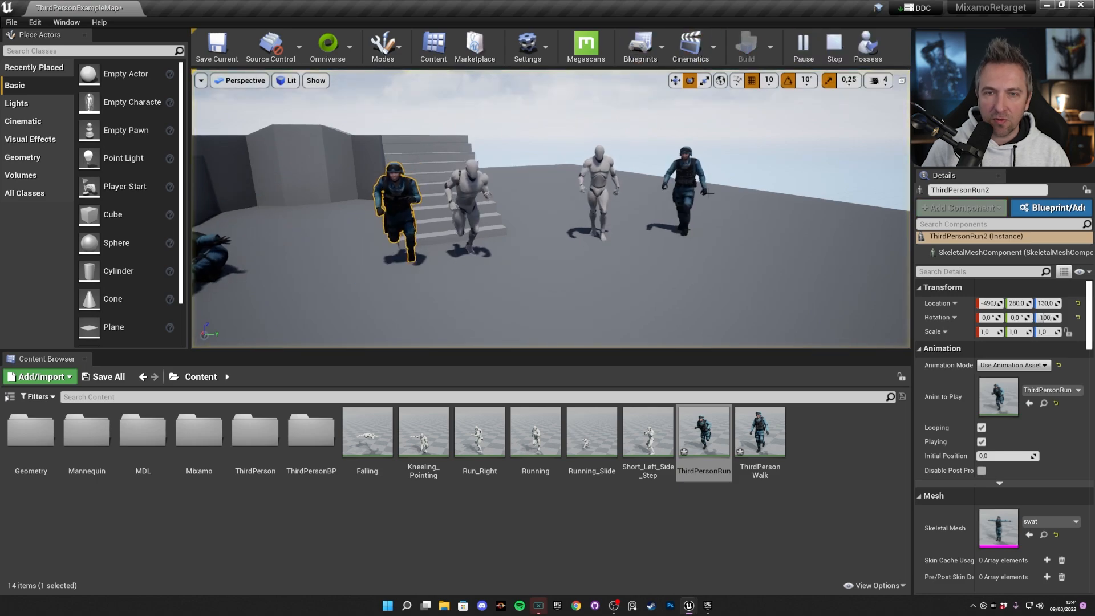
pyautogui.moveTo(732, 194); pyautogui.dragTo(724, 191, button='right')
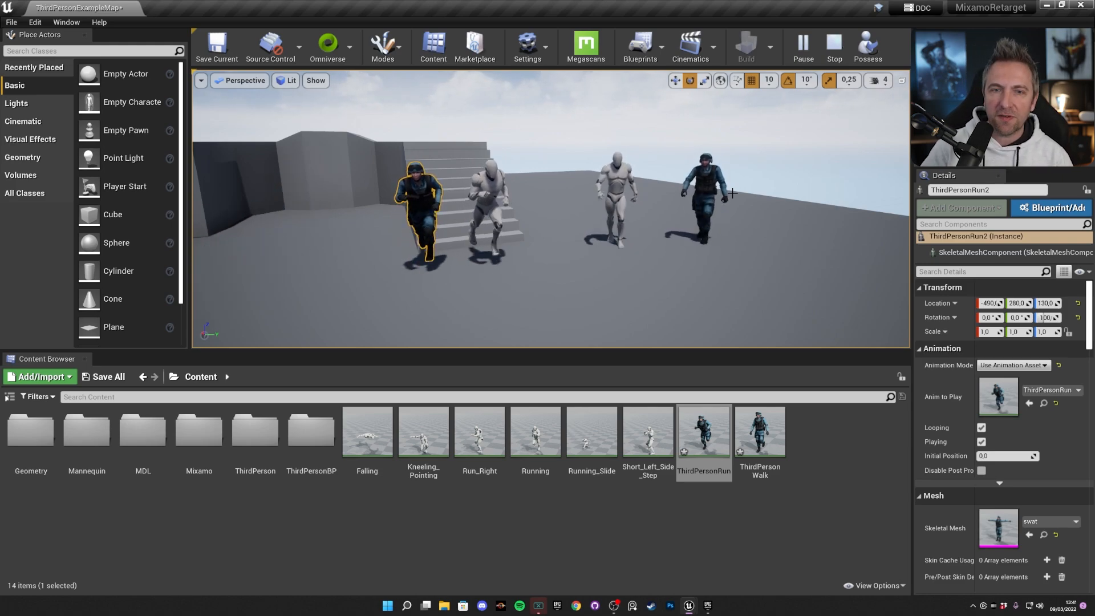
pyautogui.press('Escape')
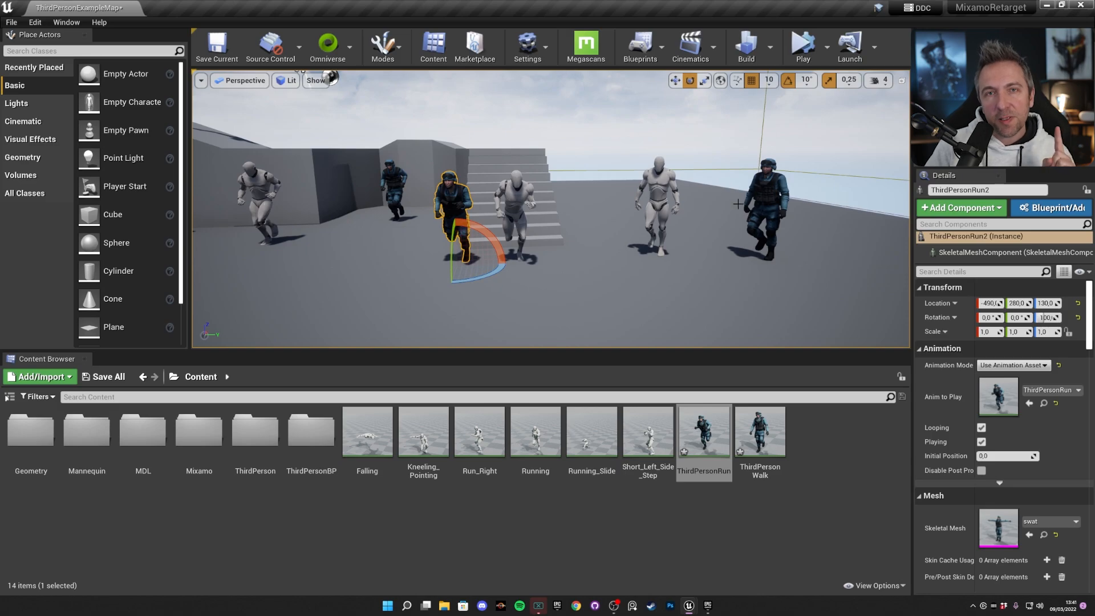
# Enlarge the level viewport, simulate the level to compare all the retargeted soldiers and mannequins from farther back, and stop the simulation.
pyautogui.moveTo(681, 351); pyautogui.dragTo(680, 464)
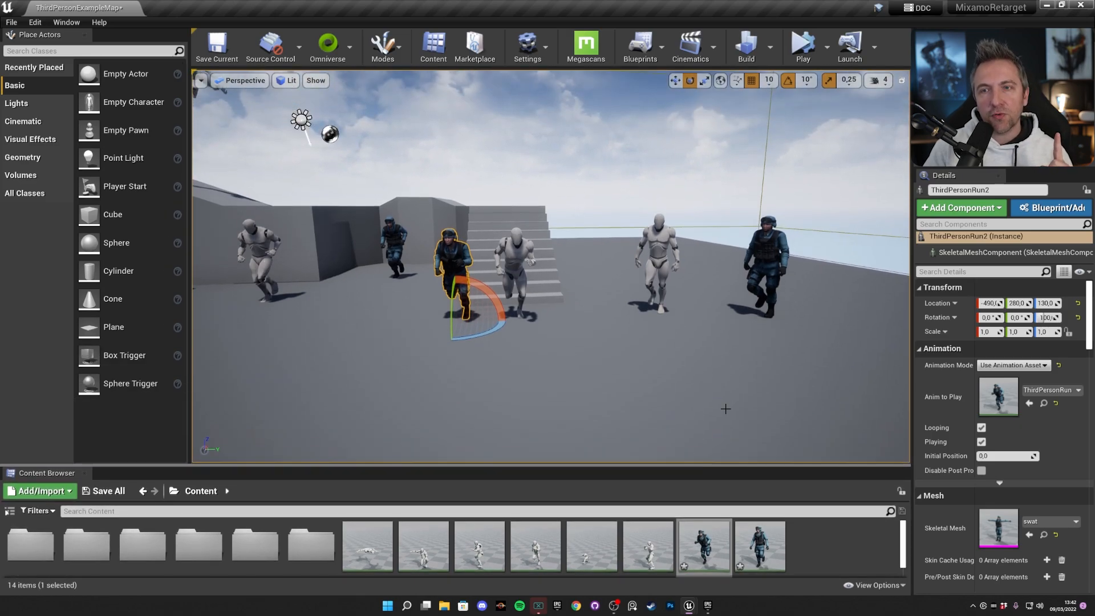
pyautogui.click(804, 48)
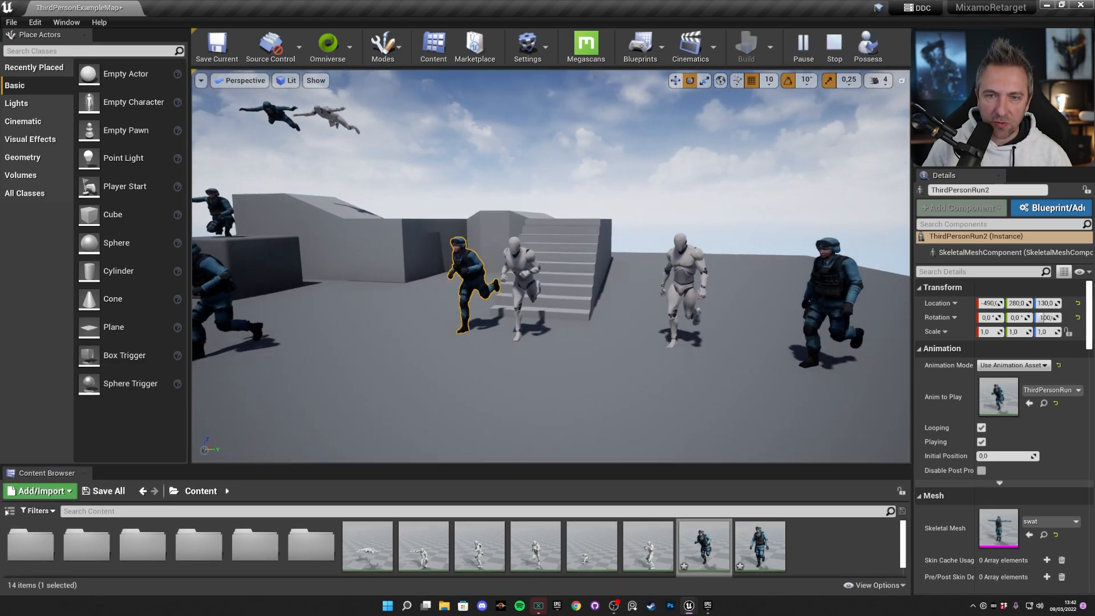
pyautogui.press('s')
pyautogui.moveTo(739, 287); pyautogui.dragTo(739, 287, button='right')
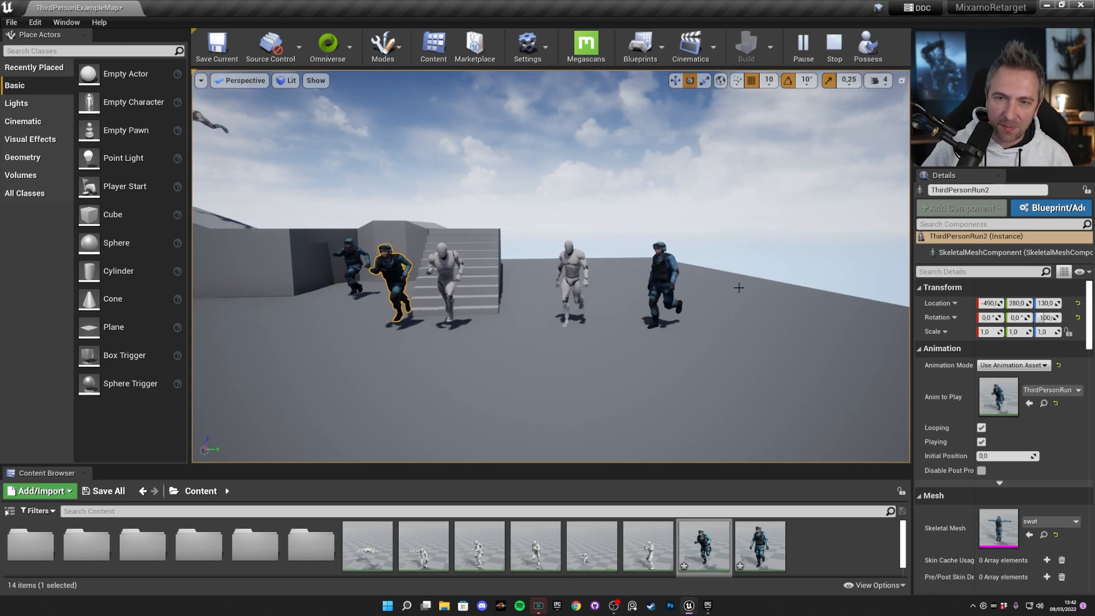
pyautogui.press('Escape')
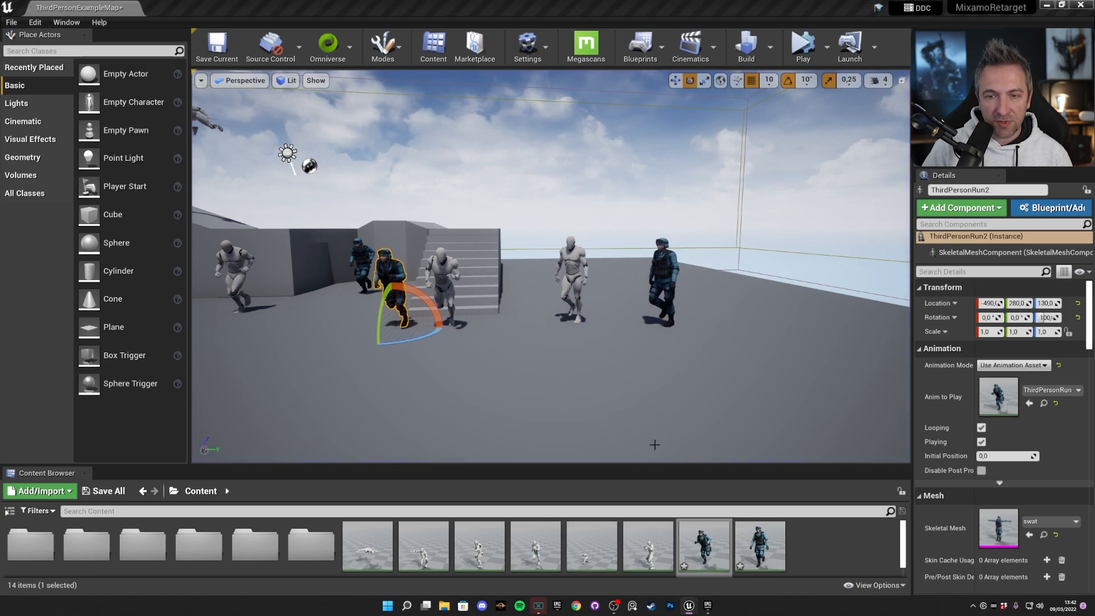
# Switch to the Epic Games Launcher and open the Mixamo Animation Retargeting plugin's external documentation from its marketplace page.
pyautogui.press('super+Tab')
pyautogui.click(551, 174)
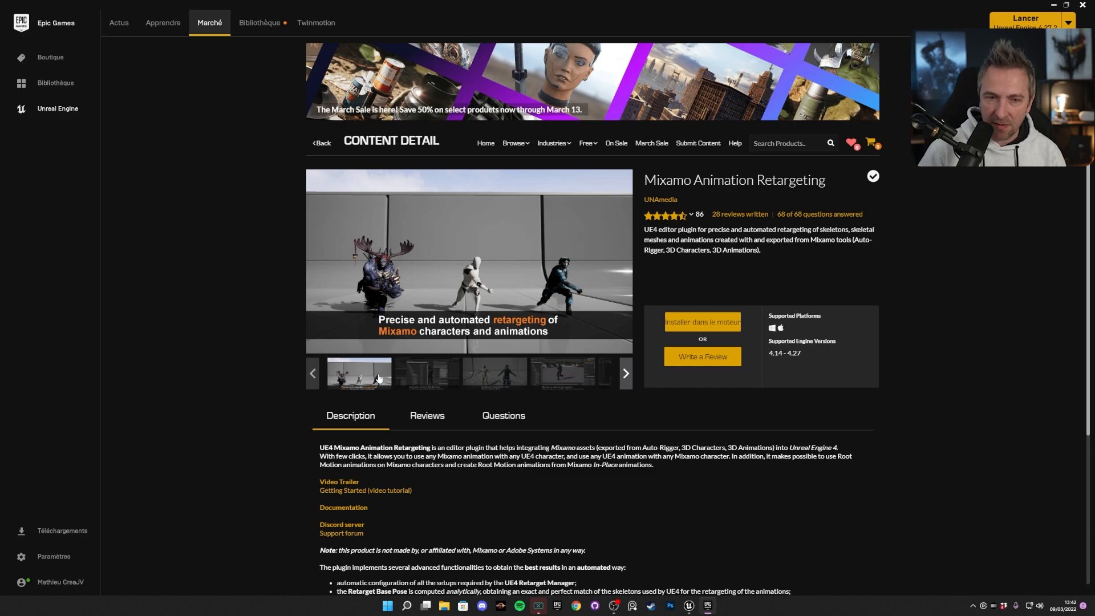
pyautogui.scroll(-3, 378, 378)
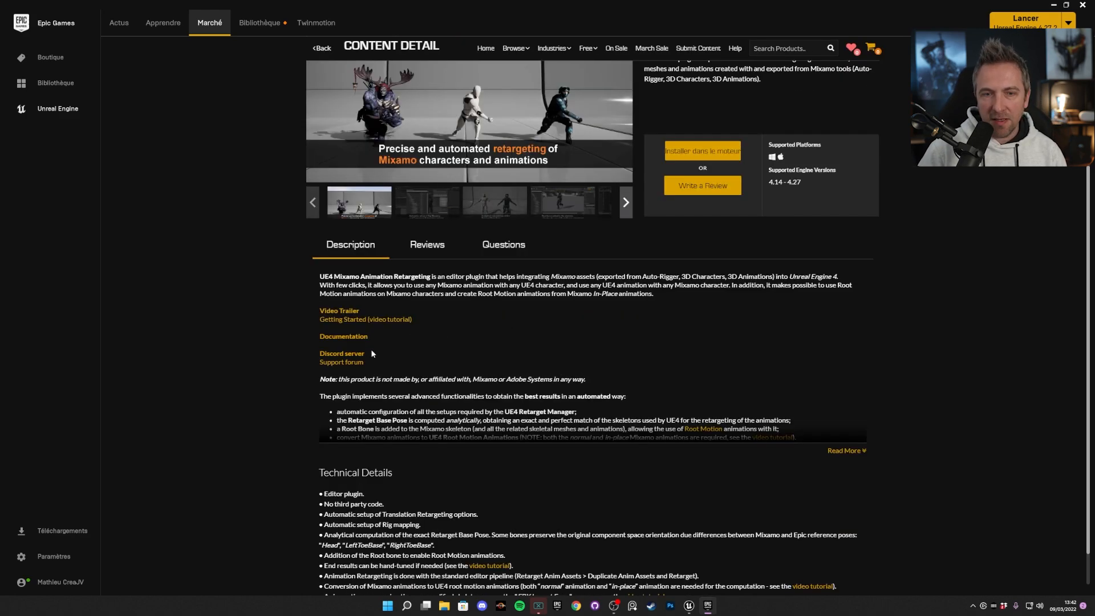
pyautogui.click(343, 337)
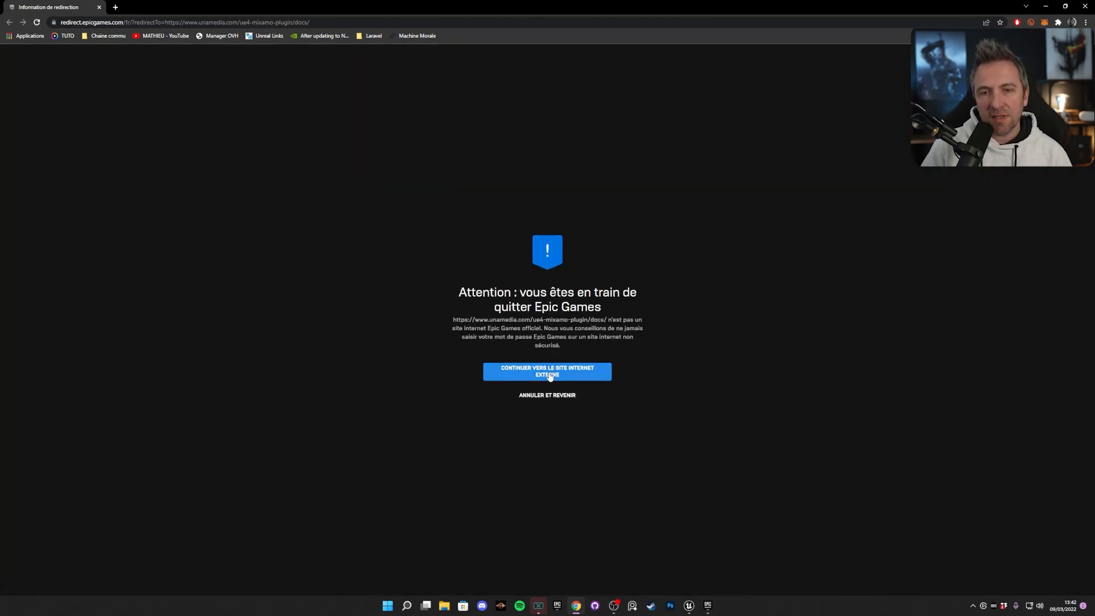
pyautogui.click(549, 371)
# Examine the "How to manually improve the end result" documentation page through its video tutorial, and return to the Unreal Editor.
pyautogui.scroll(-6, 609, 313)
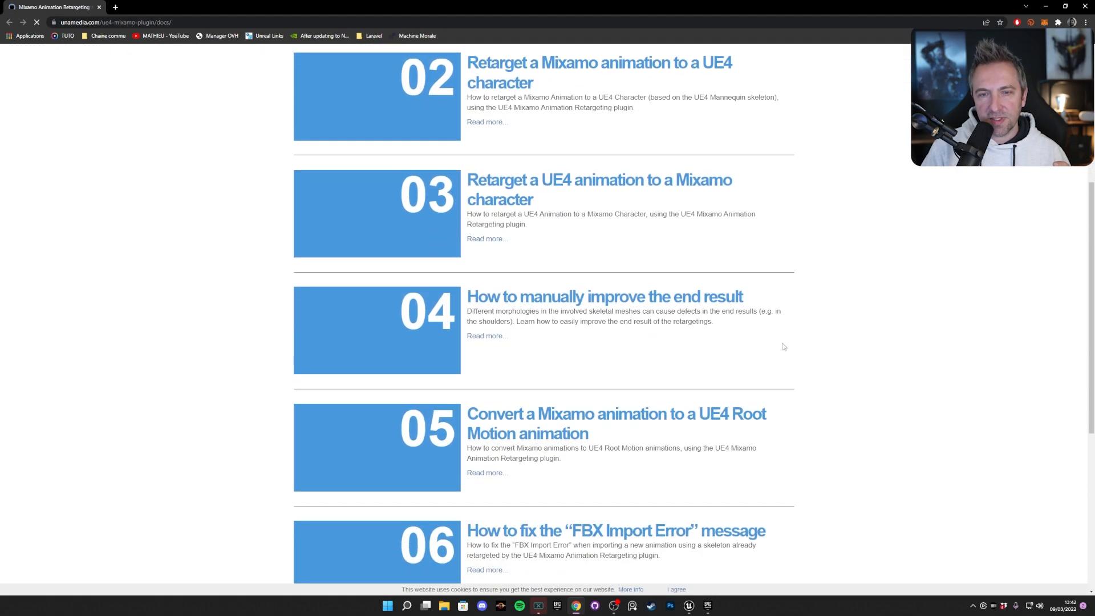
pyautogui.click(630, 242)
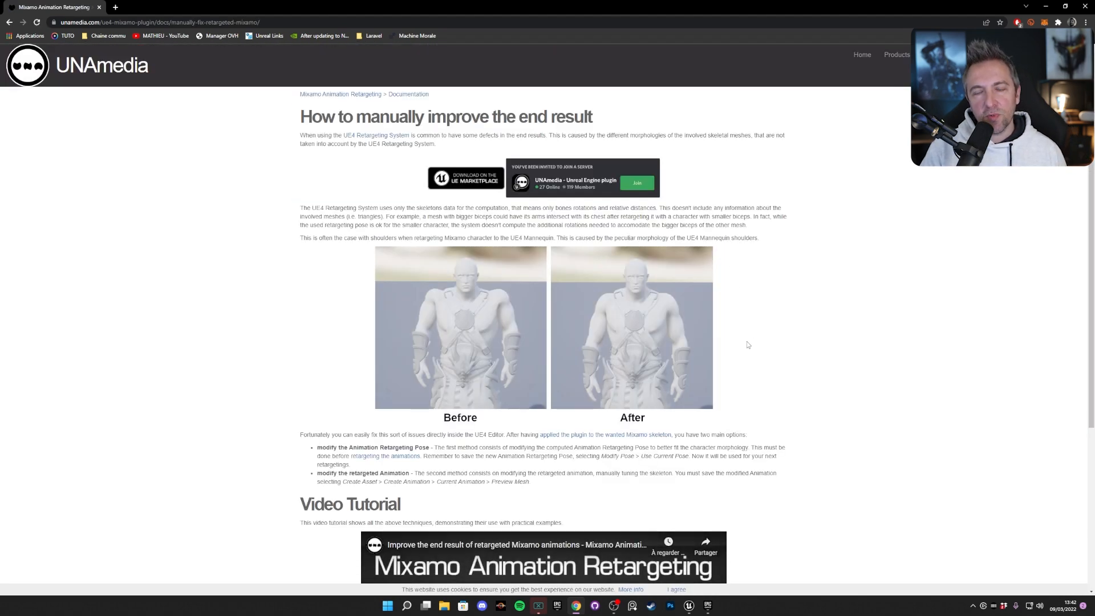
pyautogui.scroll(-5, 747, 341)
pyautogui.scroll(-1, 749, 340)
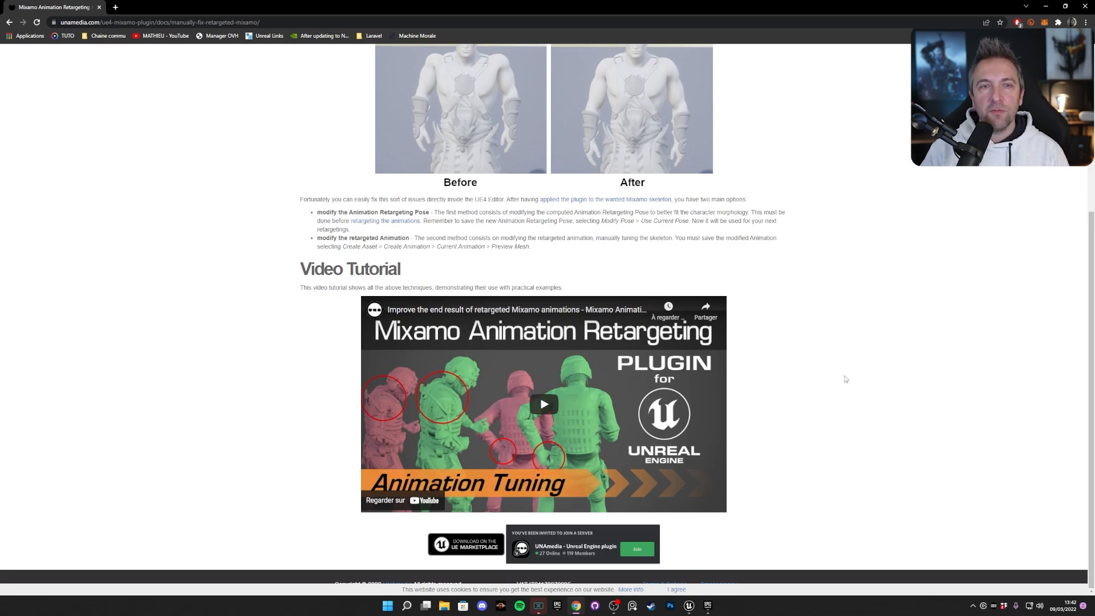
pyautogui.click(1047, 7)
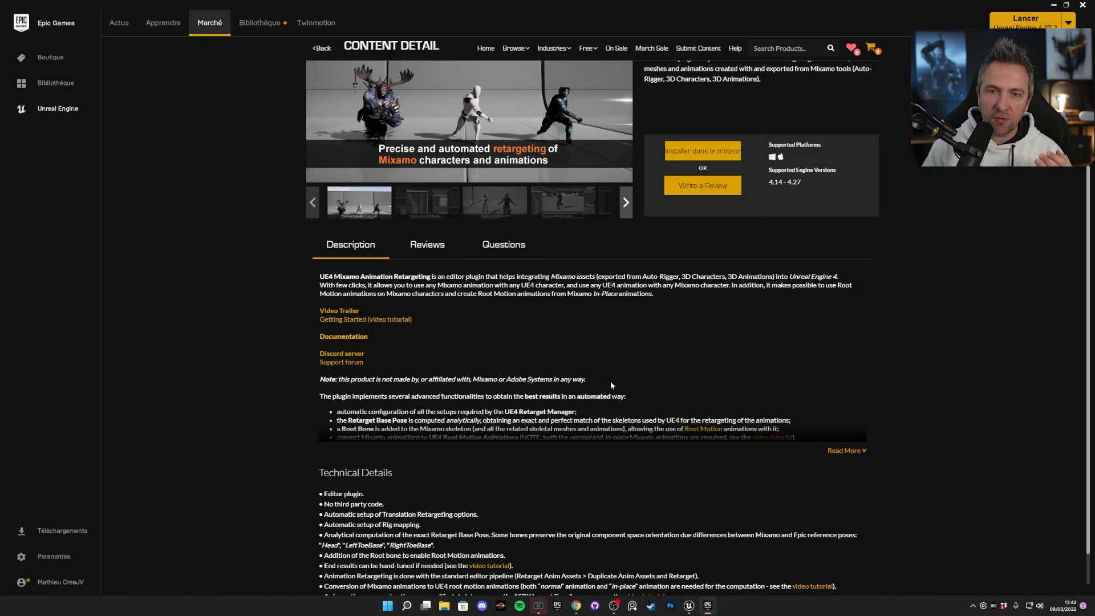
pyautogui.click(1052, 5)
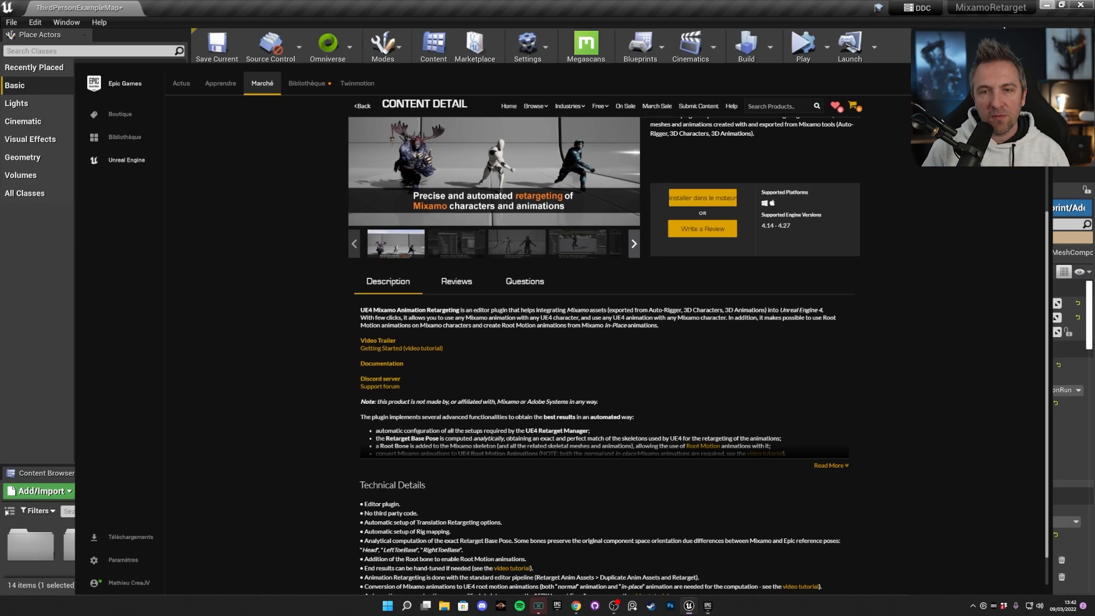